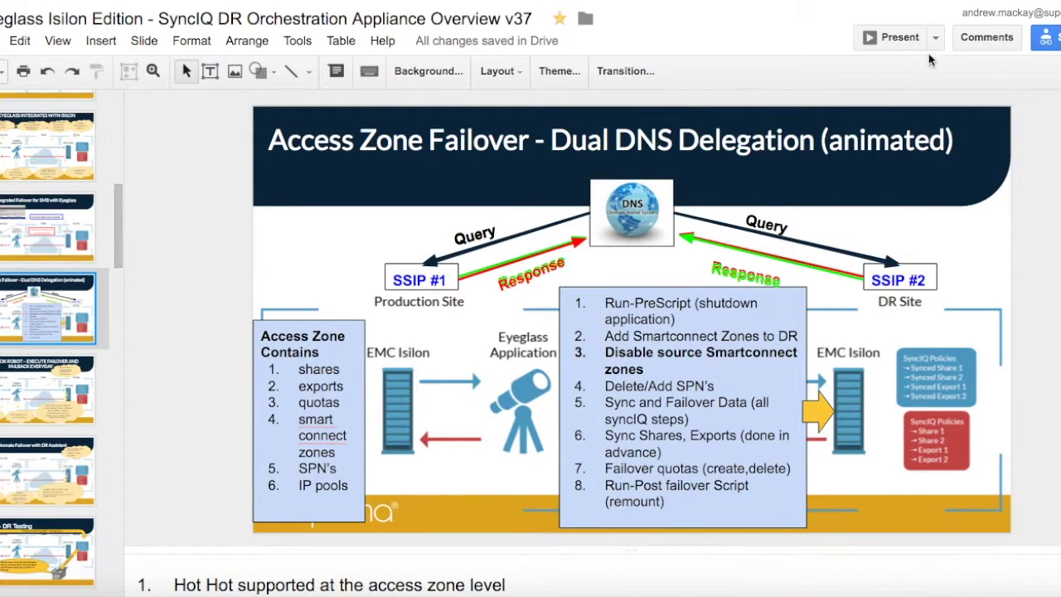
- Review the Cluster-1-7201 data zone readiness details, expanding the OneFS SyncIQ Readiness check
{"action": "left_click", "coordinate": [900, 40]}
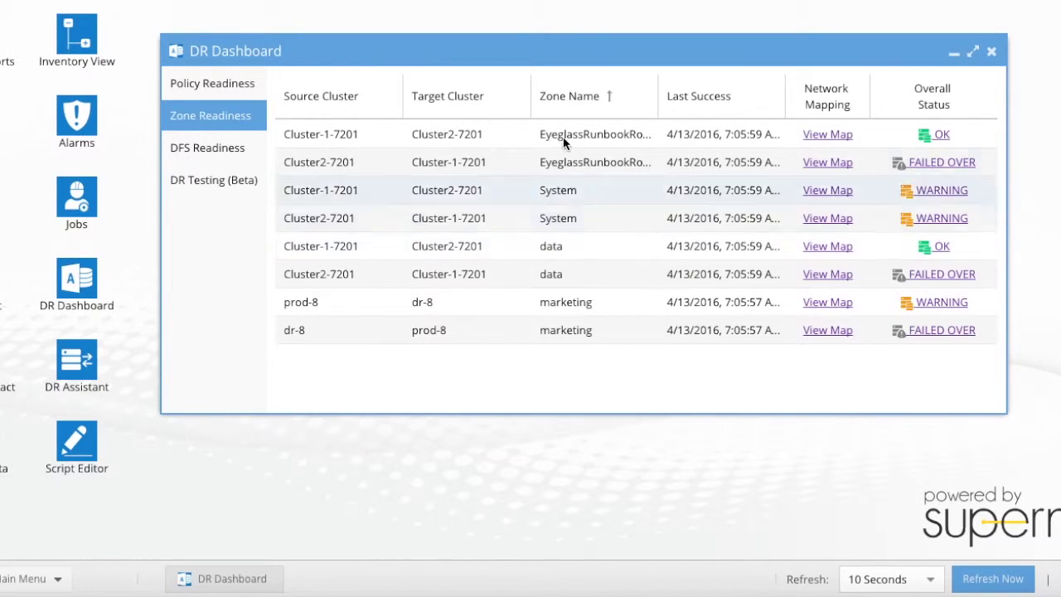
{"action": "left_click_drag", "start_coordinate": [543, 55], "coordinate": [535, 85]}
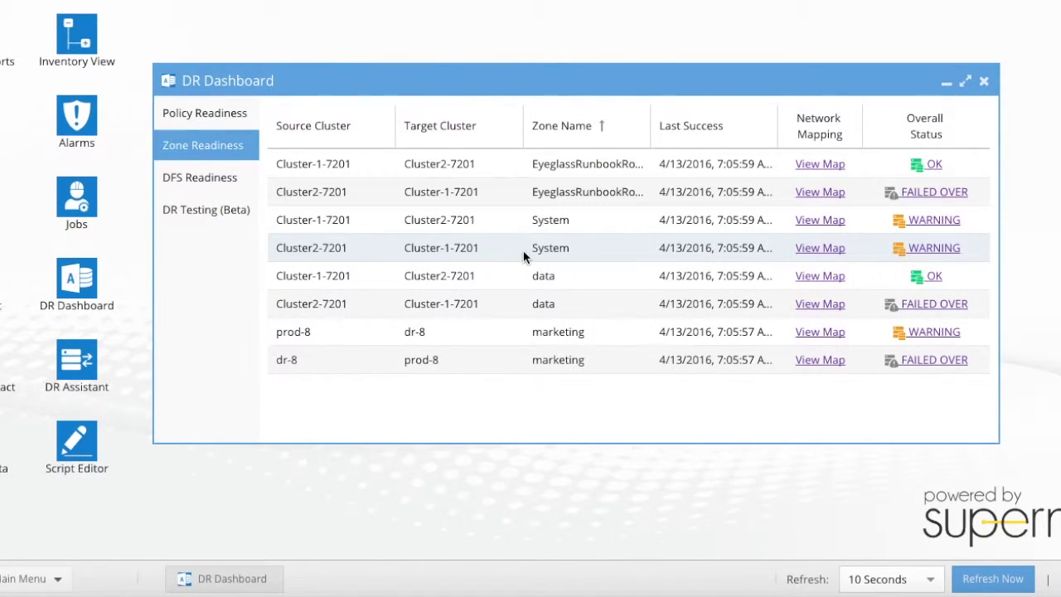
{"action": "left_click", "coordinate": [933, 278]}
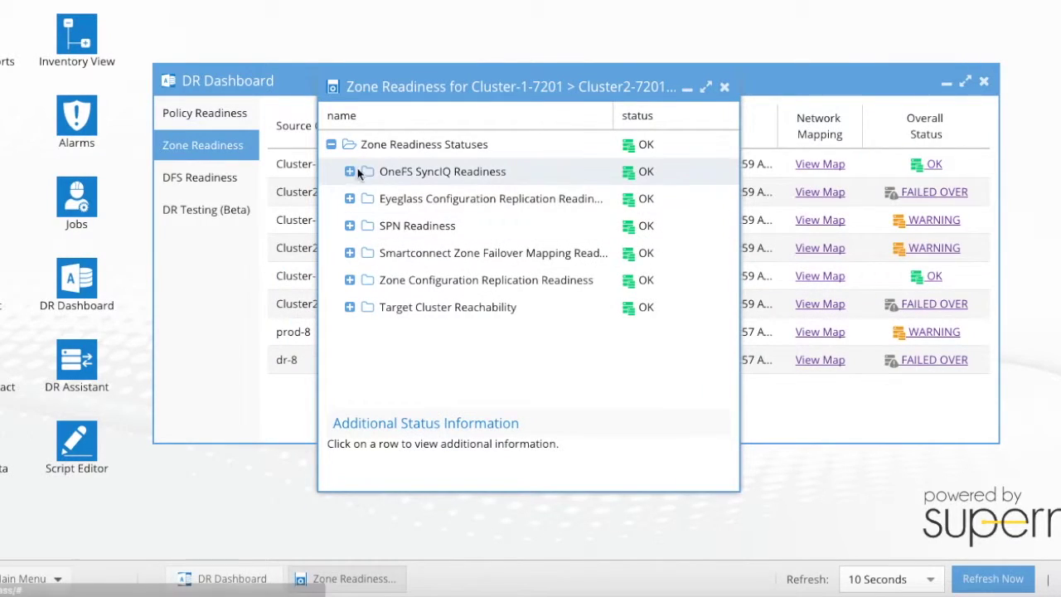
{"action": "left_click", "coordinate": [350, 175]}
{"action": "left_click", "coordinate": [350, 172]}
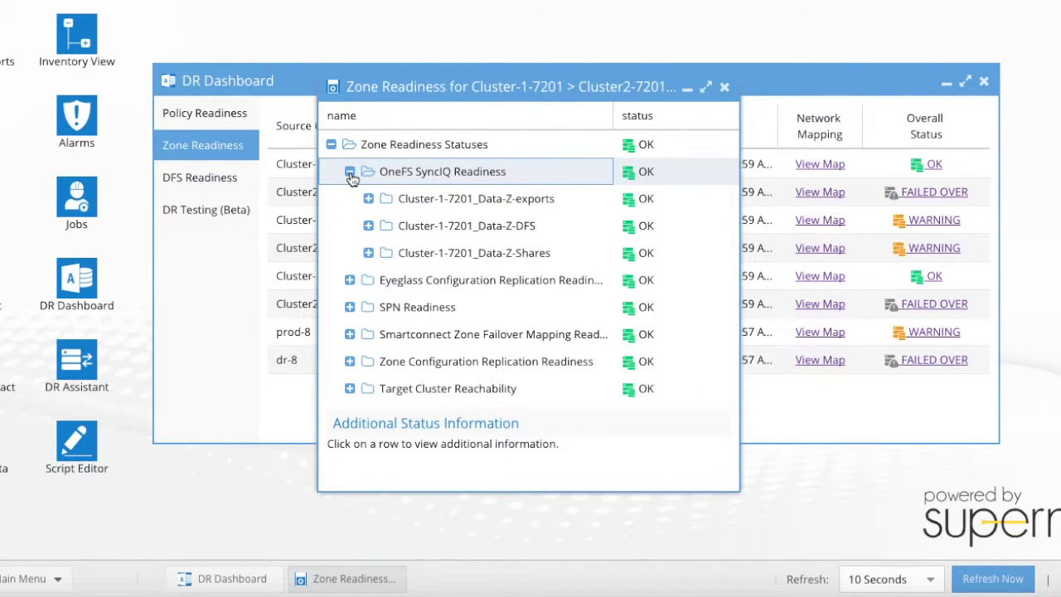
- Close the readiness details and launch the Eyeglass Shell from the main menu
{"action": "left_click", "coordinate": [724, 87]}
{"action": "left_click", "coordinate": [25, 579]}
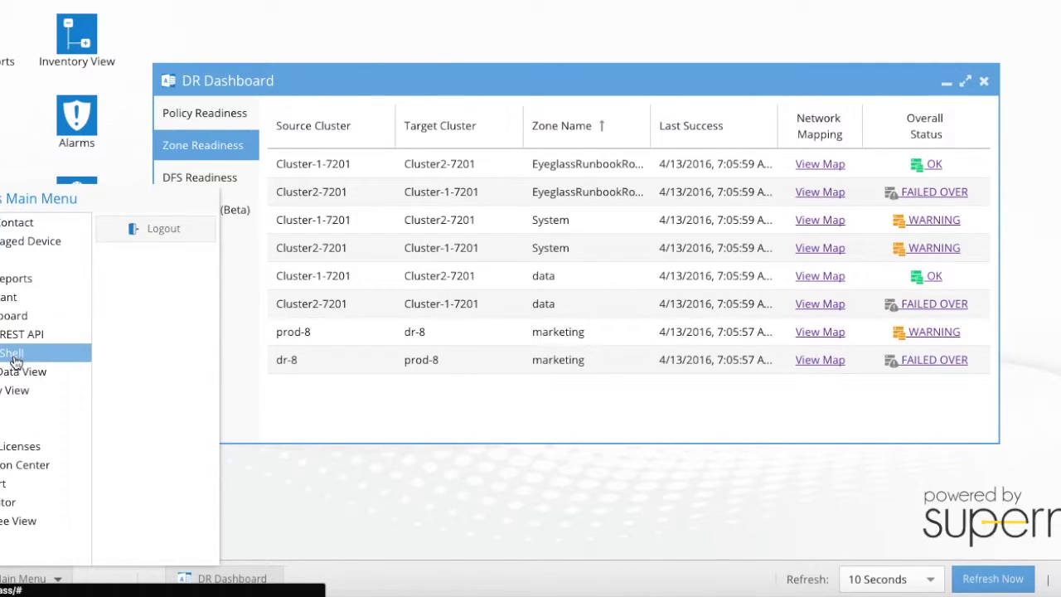
{"action": "left_click", "coordinate": [14, 357]}
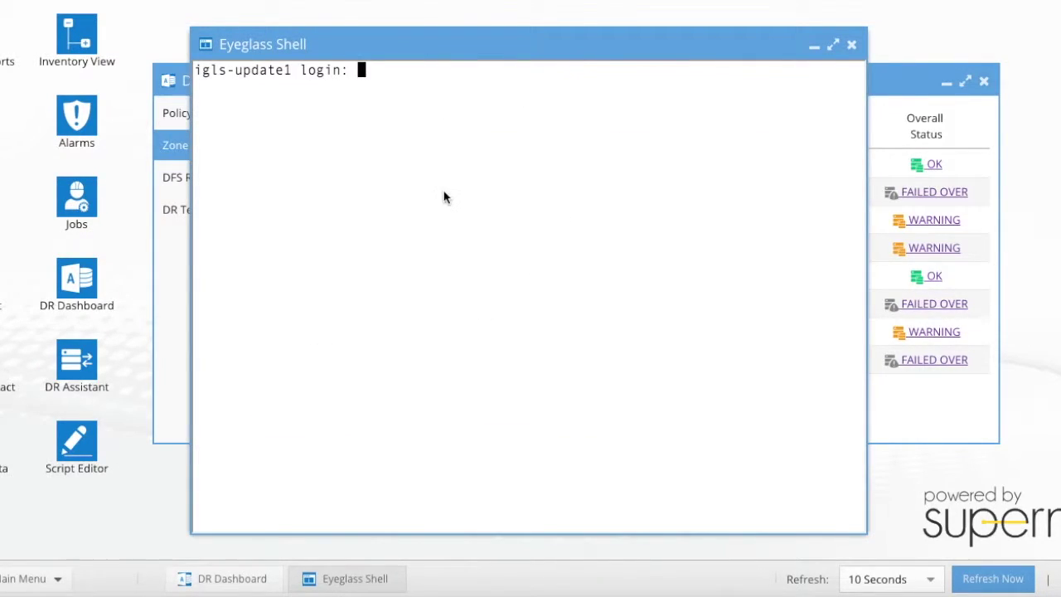
- Log into the Eyeglass shell with the administrator credentials
{"action": "type", "text": "admin"}
{"action": "key", "text": "Return"}
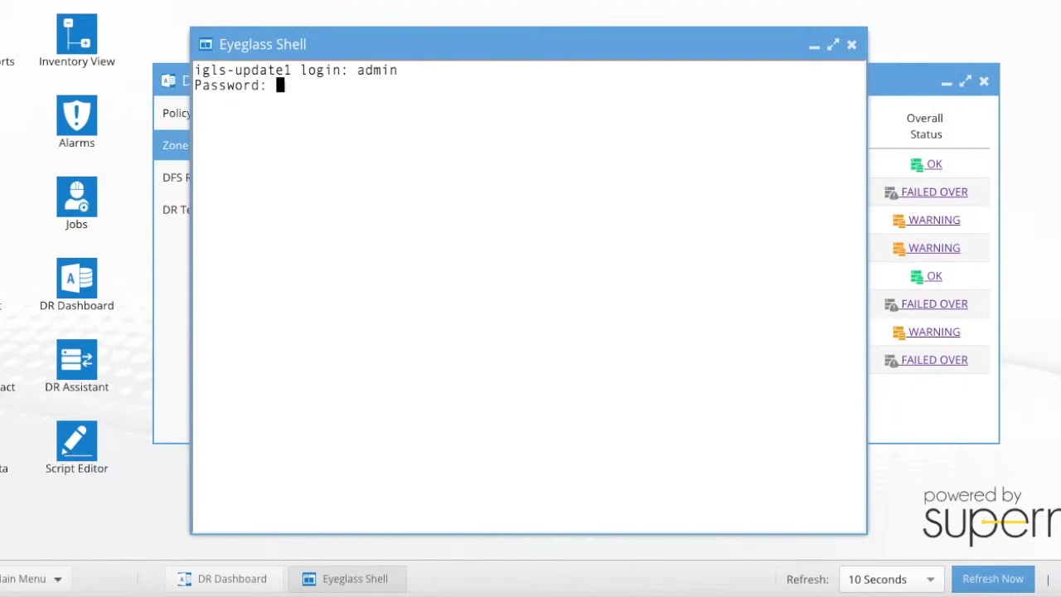
{"action": "key", "text": "Return"}
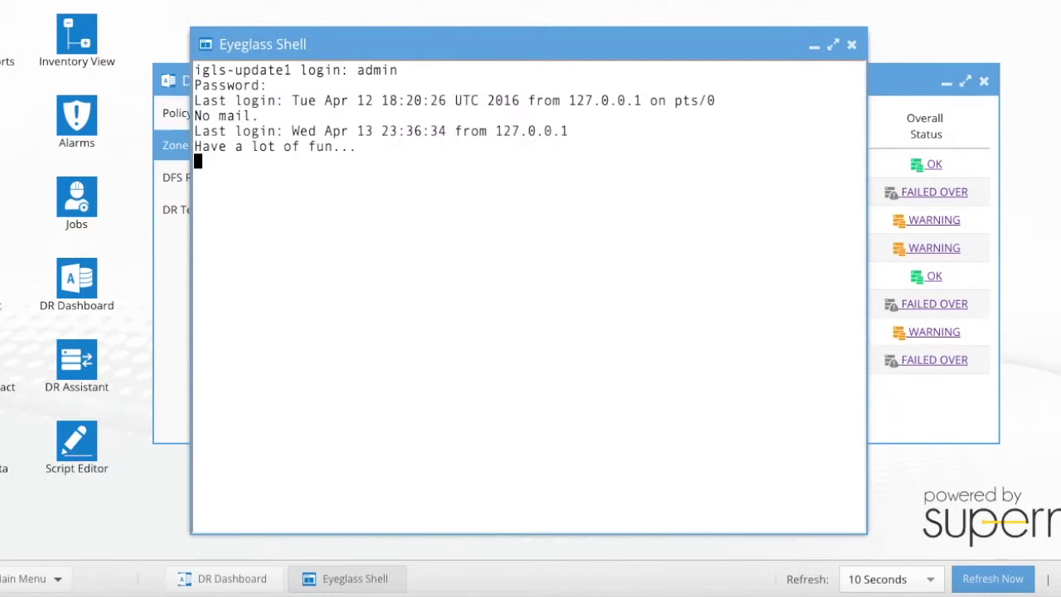
- Run nslookup userdata.ad1.test, which resolves to 172.31.1.110, then hide the shell
{"action": "key", "text": "Return"}
{"action": "type", "text": "nsl"}
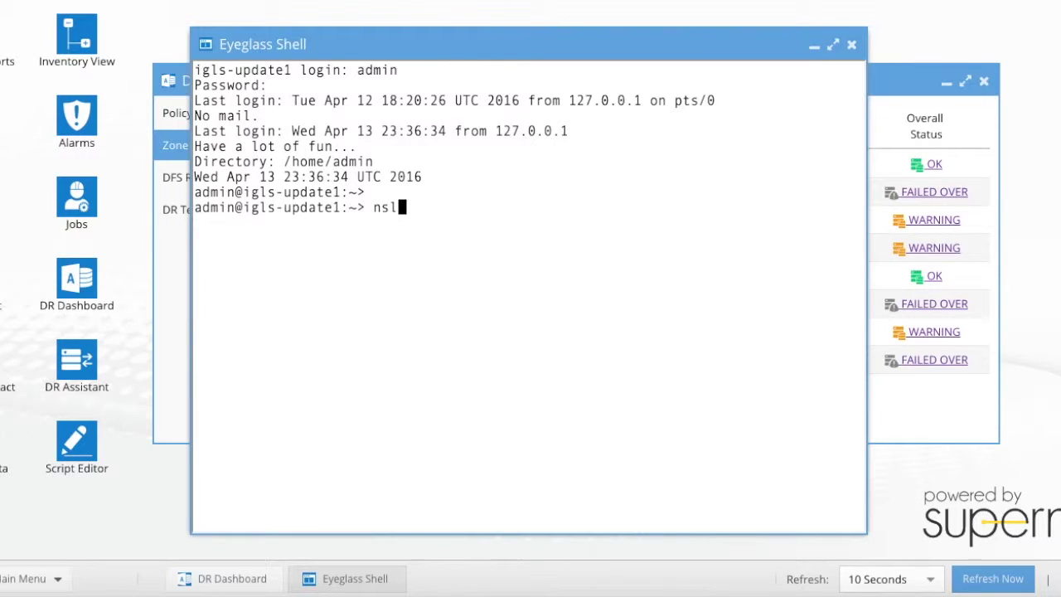
{"action": "type", "text": "ookup us"}
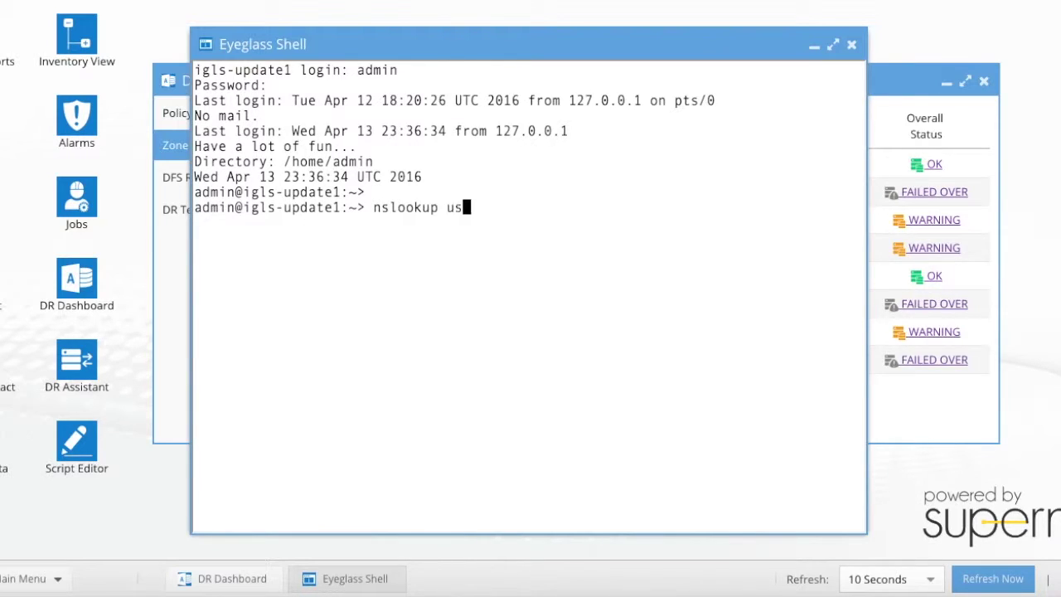
{"action": "type", "text": "erdata.a"}
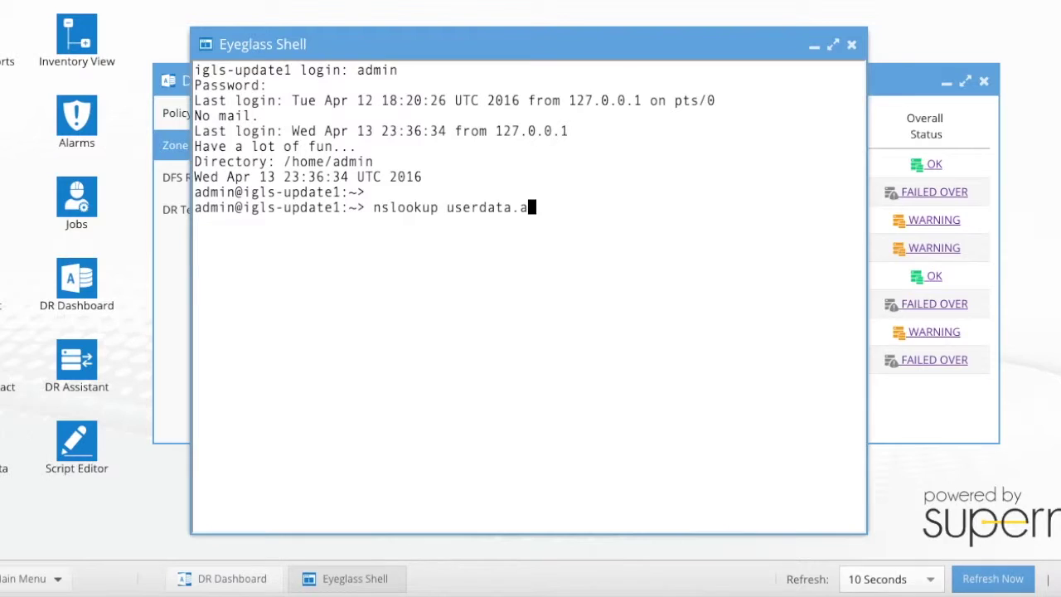
{"action": "type", "text": "d1.test"}
{"action": "key", "text": "Return"}
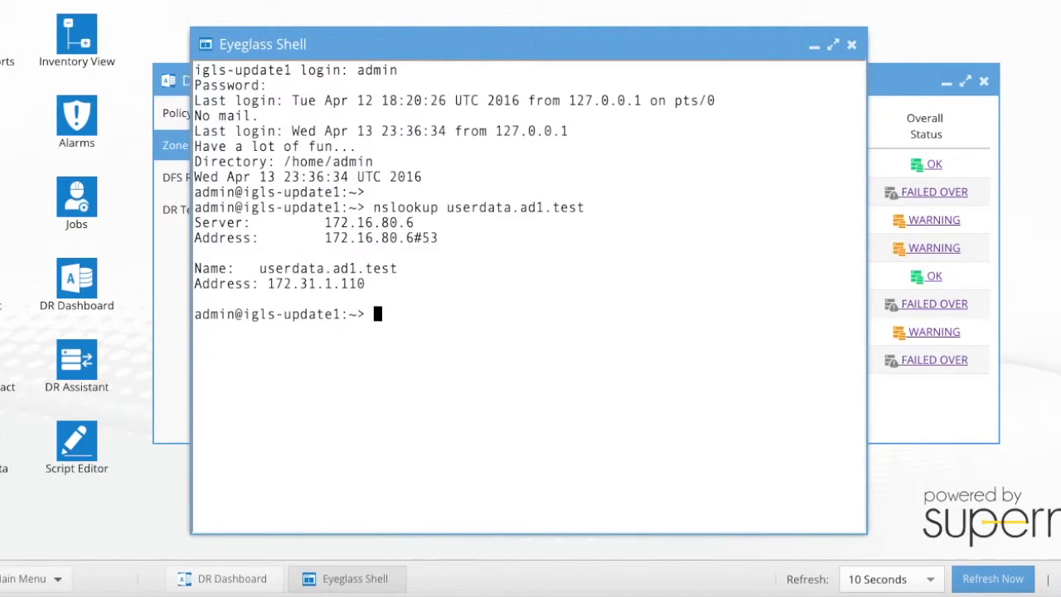
{"action": "left_click", "coordinate": [812, 46]}
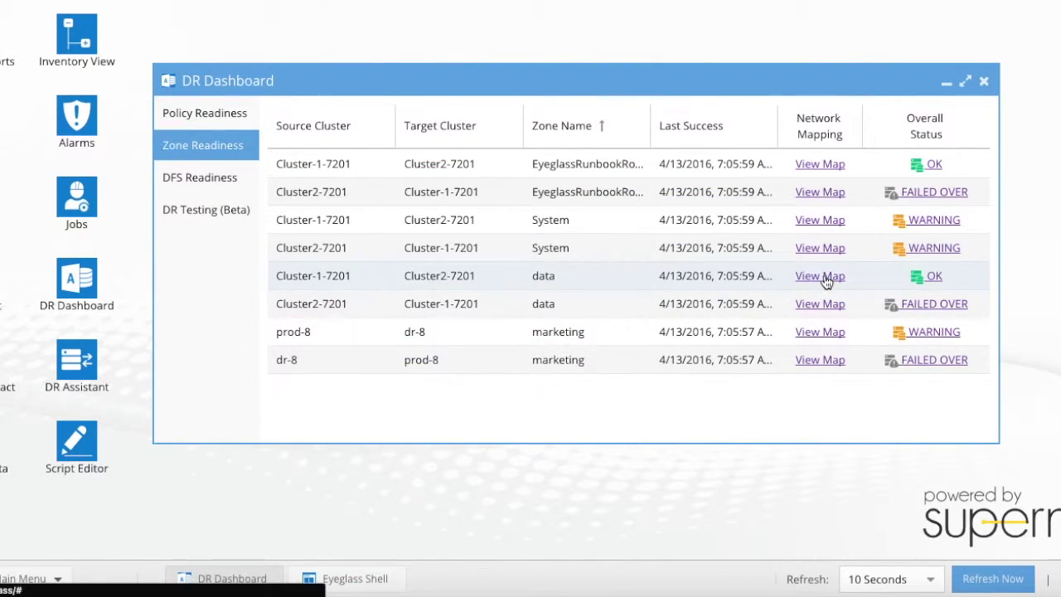
- View the data zone's Cluster-1-7201 to Cluster2-7201 network map, then close it
{"action": "left_click", "coordinate": [825, 277]}
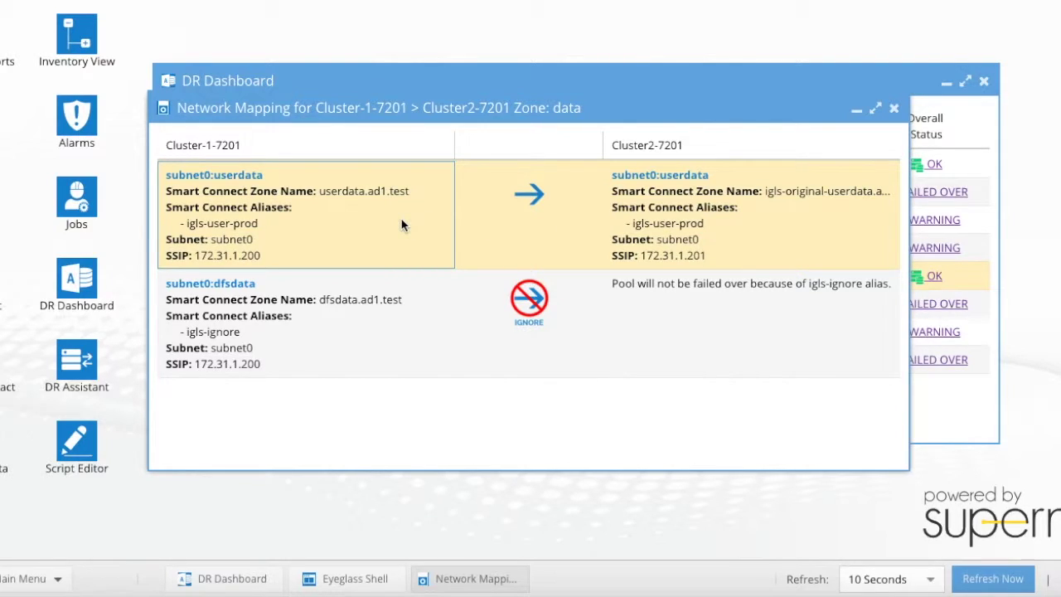
{"action": "left_click", "coordinate": [895, 108]}
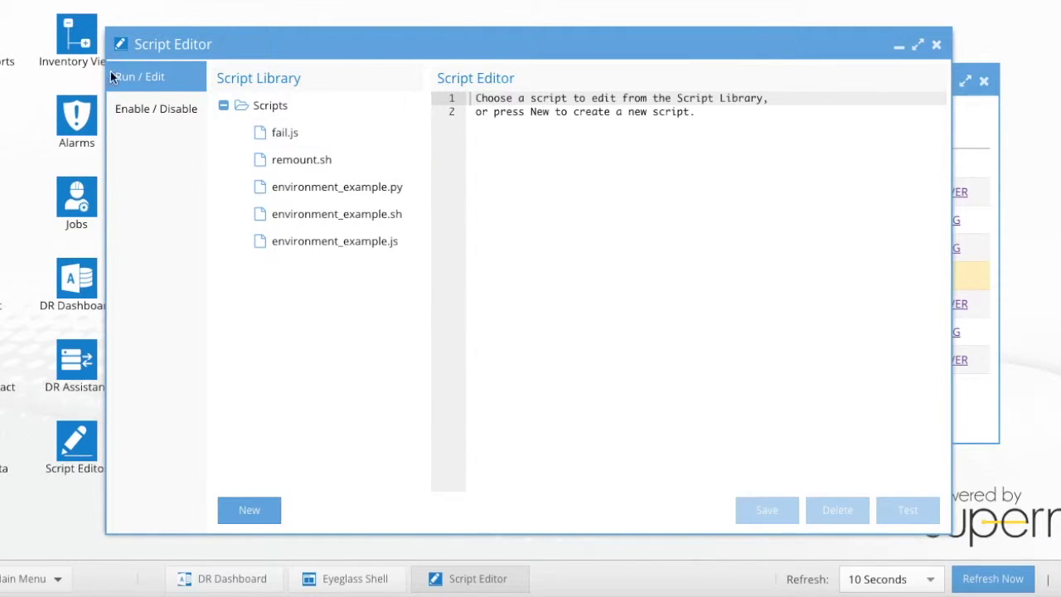
- Load remount.sh and highlight its source-cluster, zone-data and running-user lines
{"action": "left_click", "coordinate": [308, 168]}
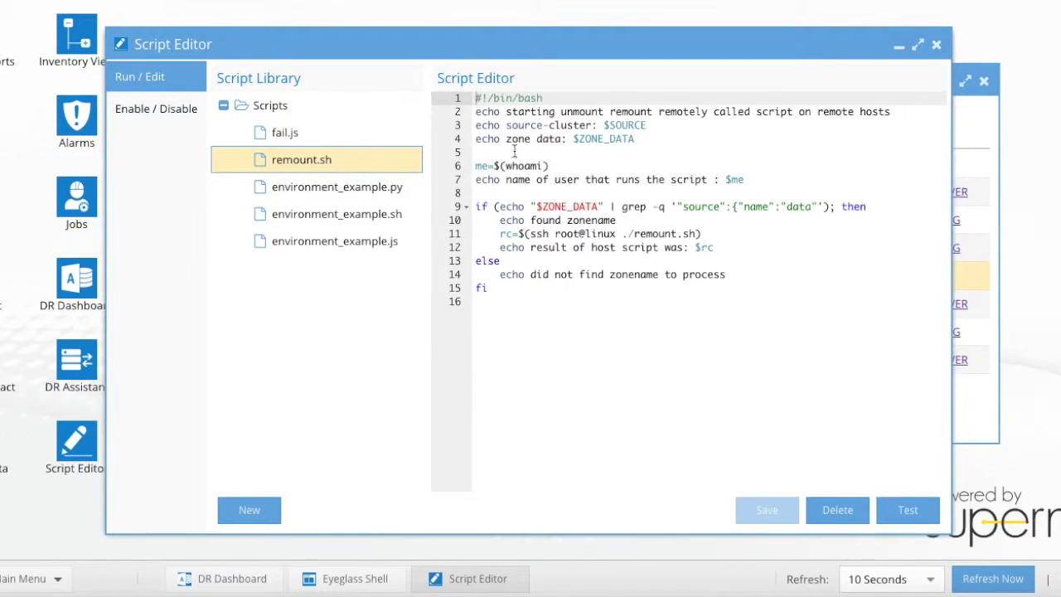
{"action": "left_click", "coordinate": [478, 125]}
{"action": "left_click_drag", "start_coordinate": [479, 125], "coordinate": [670, 124]}
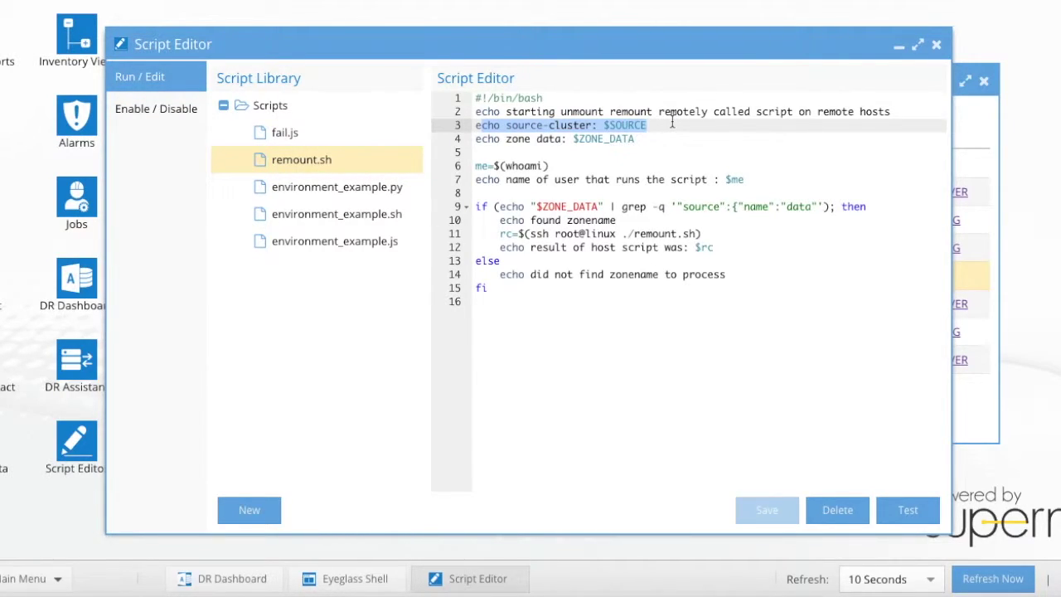
{"action": "left_click_drag", "start_coordinate": [643, 138], "coordinate": [473, 139]}
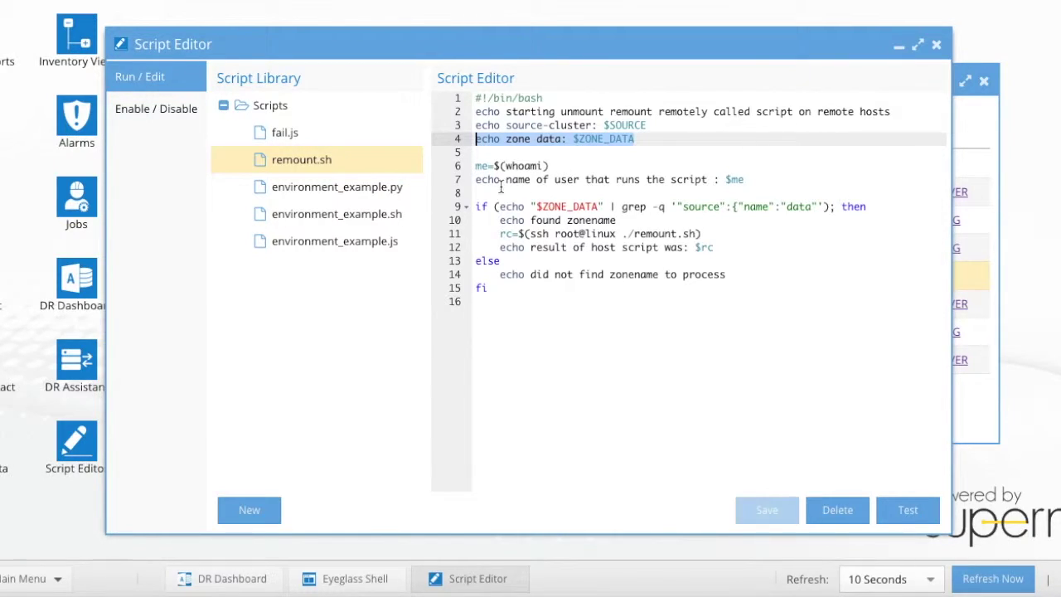
{"action": "left_click_drag", "start_coordinate": [550, 166], "coordinate": [474, 166]}
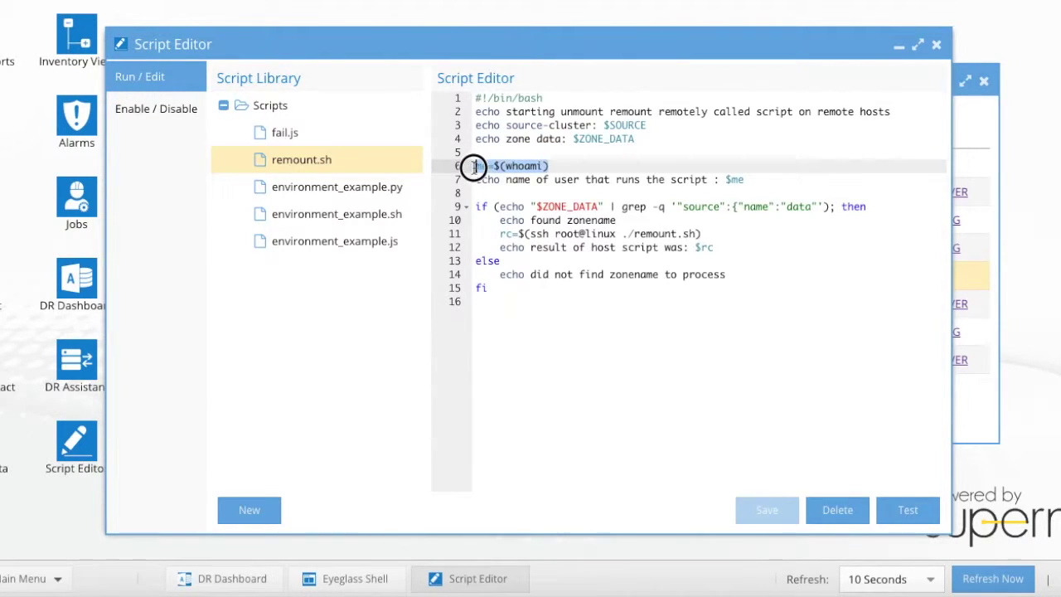
{"action": "left_click", "coordinate": [767, 179]}
- Highlight remount.sh's user-name echo, data-zone match pattern and remote ssh call to remount.sh
{"action": "left_click_drag", "start_coordinate": [767, 180], "coordinate": [473, 179]}
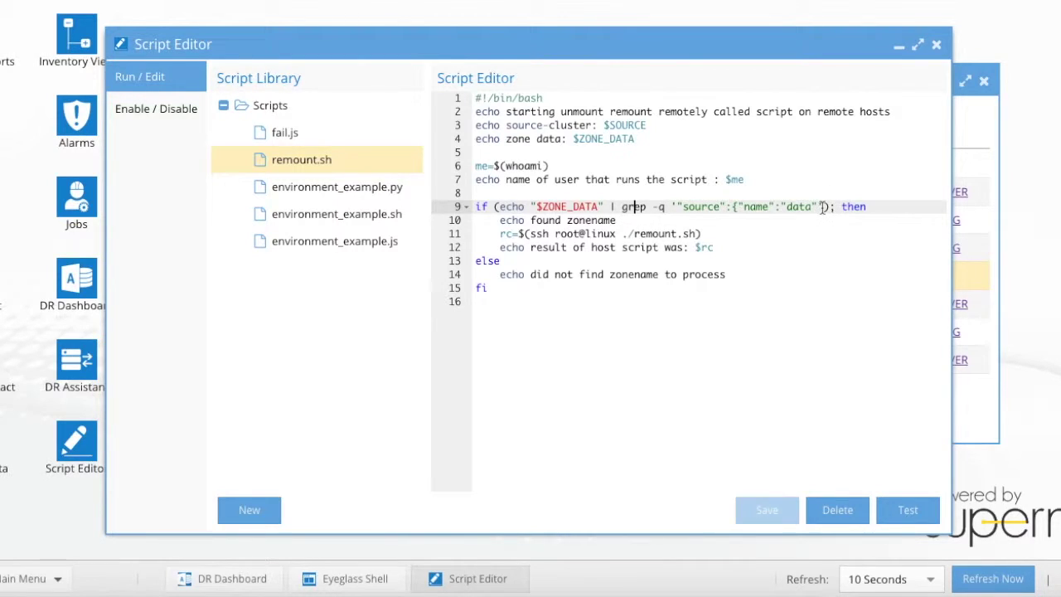
{"action": "left_click_drag", "start_coordinate": [820, 207], "coordinate": [680, 209]}
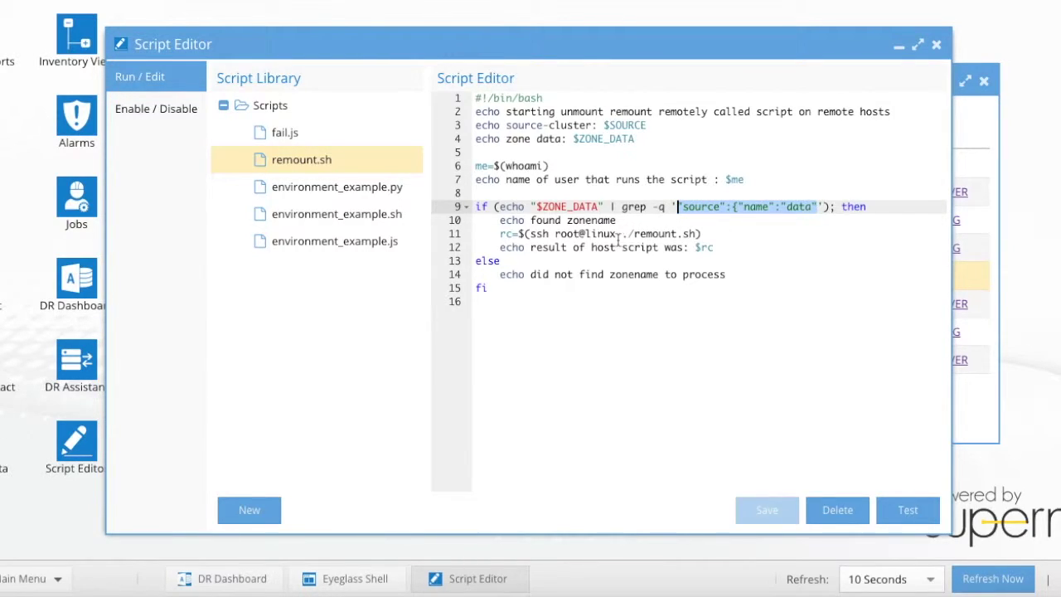
{"action": "left_click", "coordinate": [590, 220]}
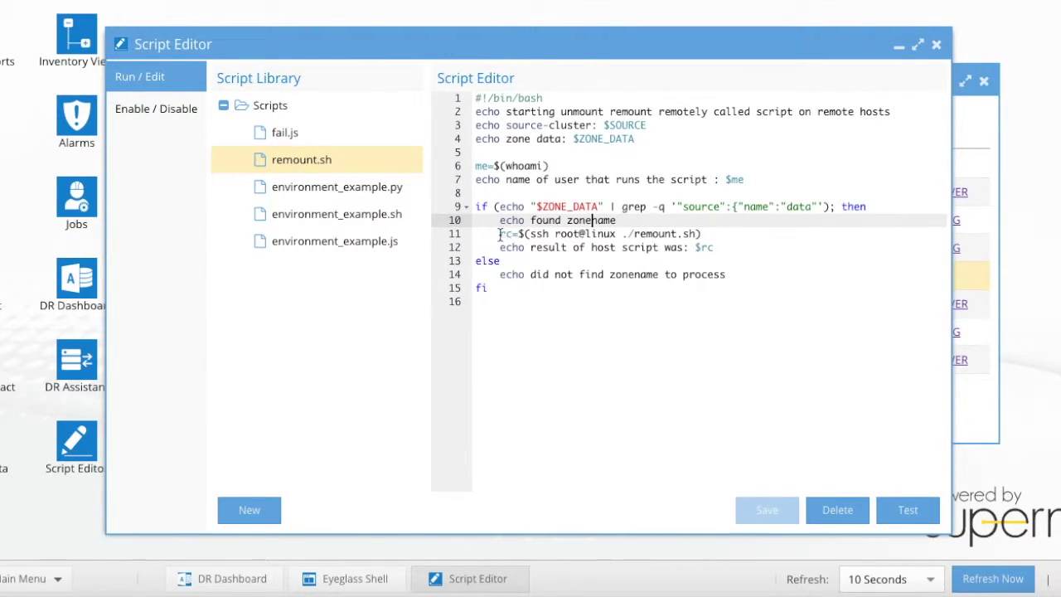
{"action": "left_click_drag", "start_coordinate": [500, 234], "coordinate": [711, 234]}
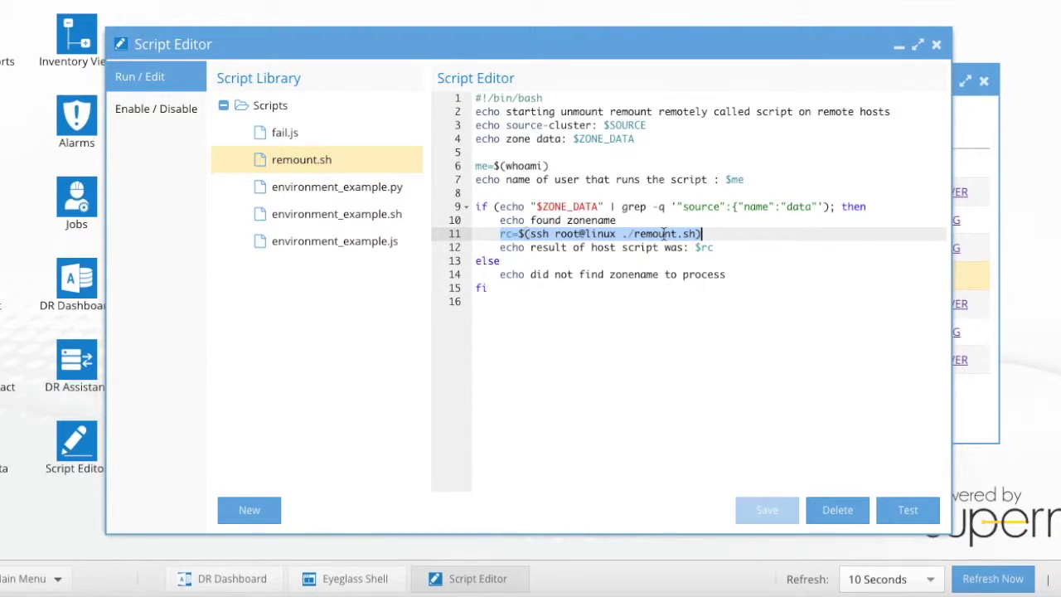
- Point out the result and zone-not-found messages, highlight the data-zone condition block, and close the editor
{"action": "left_click", "coordinate": [721, 247]}
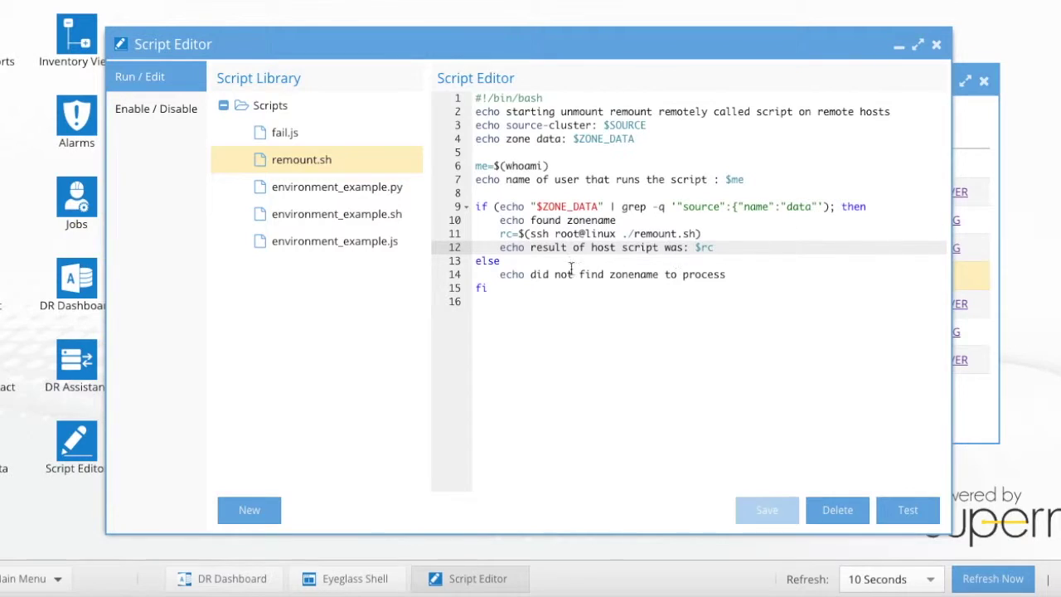
{"action": "left_click", "coordinate": [712, 275]}
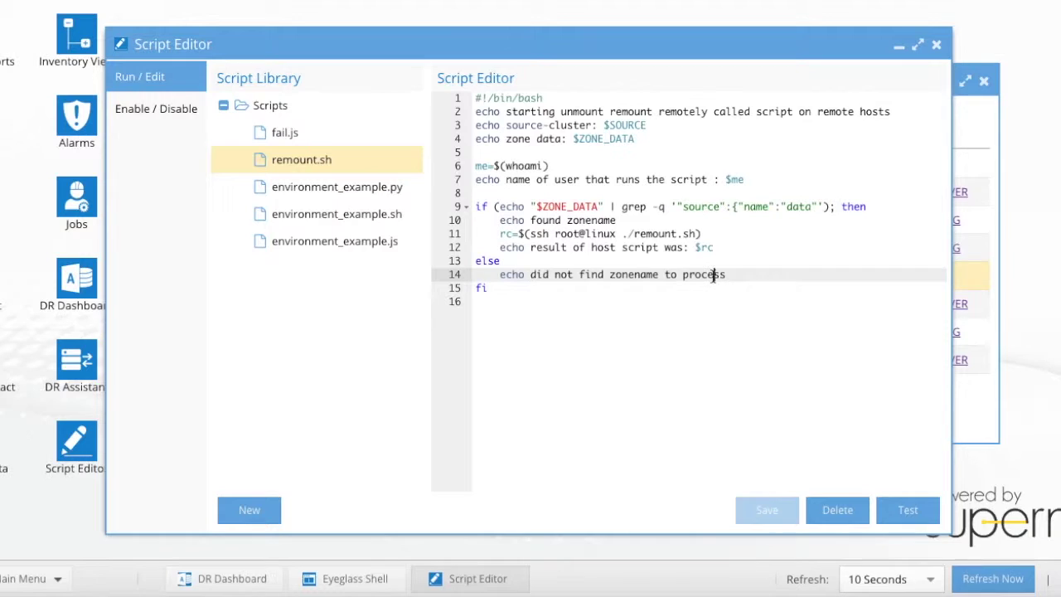
{"action": "left_click_drag", "start_coordinate": [476, 207], "coordinate": [552, 258]}
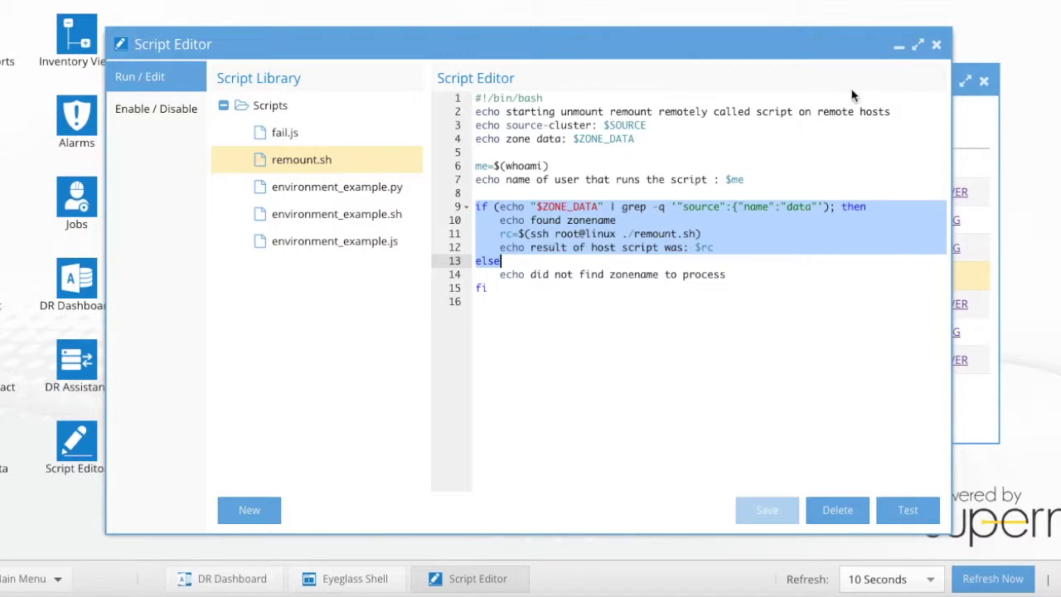
{"action": "left_click", "coordinate": [936, 45]}
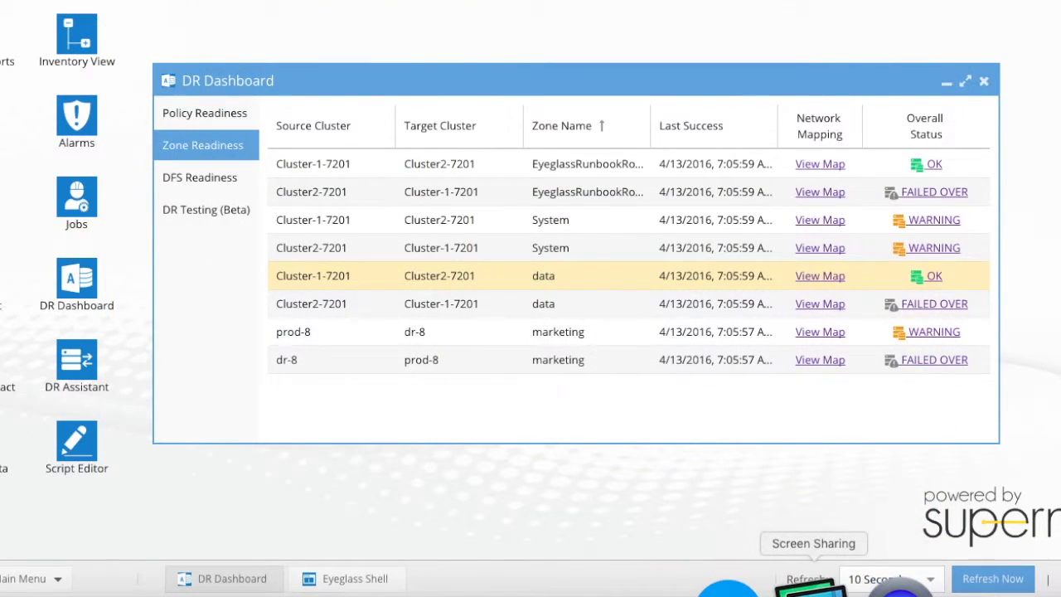
- Print the Linux host's remount.sh with cat and highlight the /mnt/data path in its grep line
{"action": "left_click", "coordinate": [814, 587]}
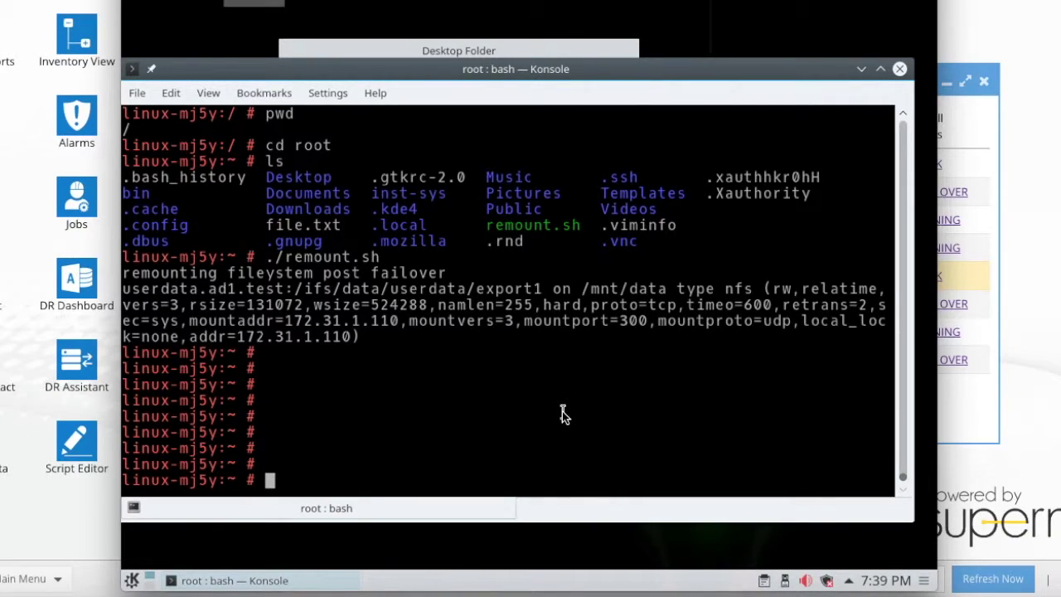
{"action": "key", "text": "Return"}
{"action": "key", "text": "Return"}
{"action": "key", "text": "Return"}
{"action": "key", "text": "Return"}
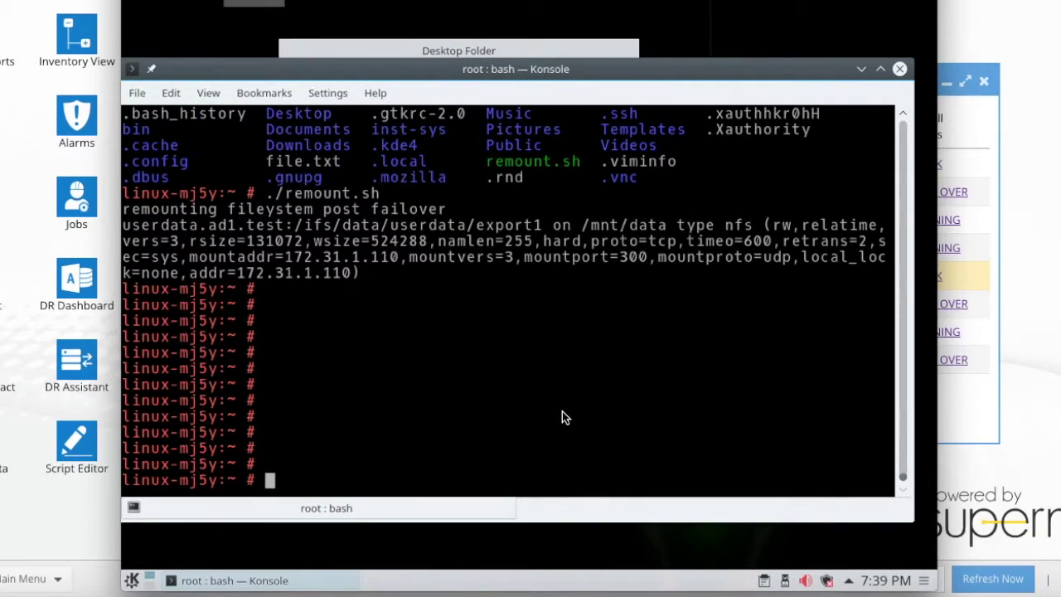
{"action": "type", "text": "cat rem"}
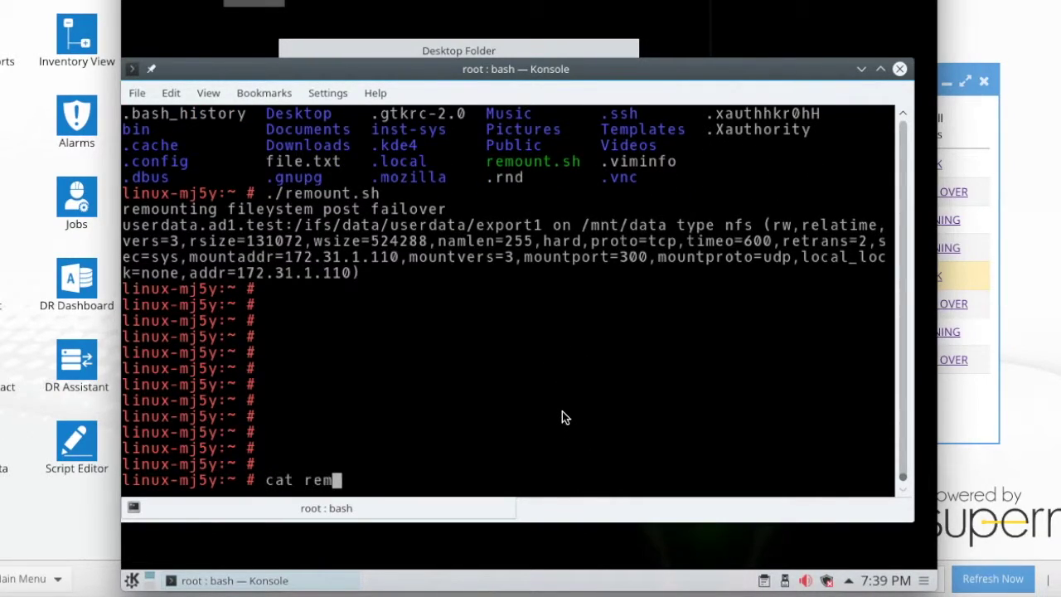
{"action": "key", "text": "Tab"}
{"action": "key", "text": "Return"}
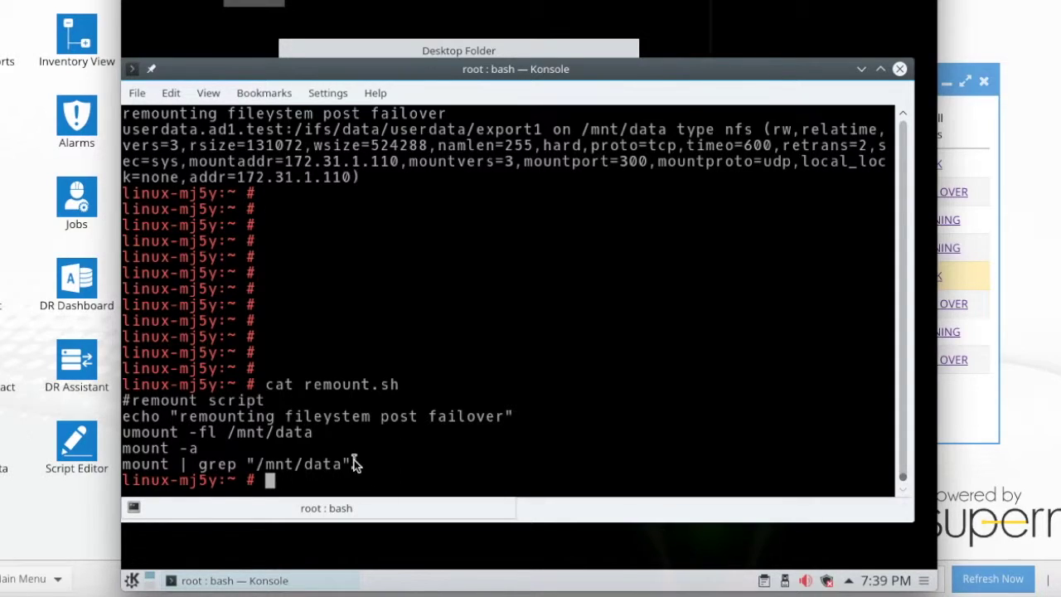
{"action": "left_click_drag", "start_coordinate": [355, 466], "coordinate": [123, 466]}
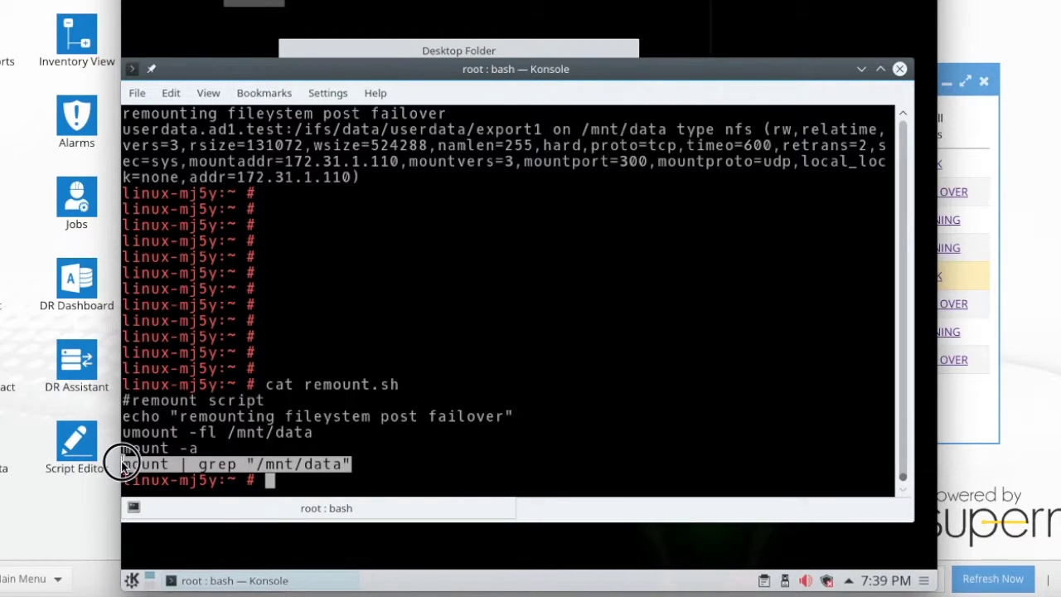
{"action": "left_click_drag", "start_coordinate": [123, 466], "coordinate": [351, 467]}
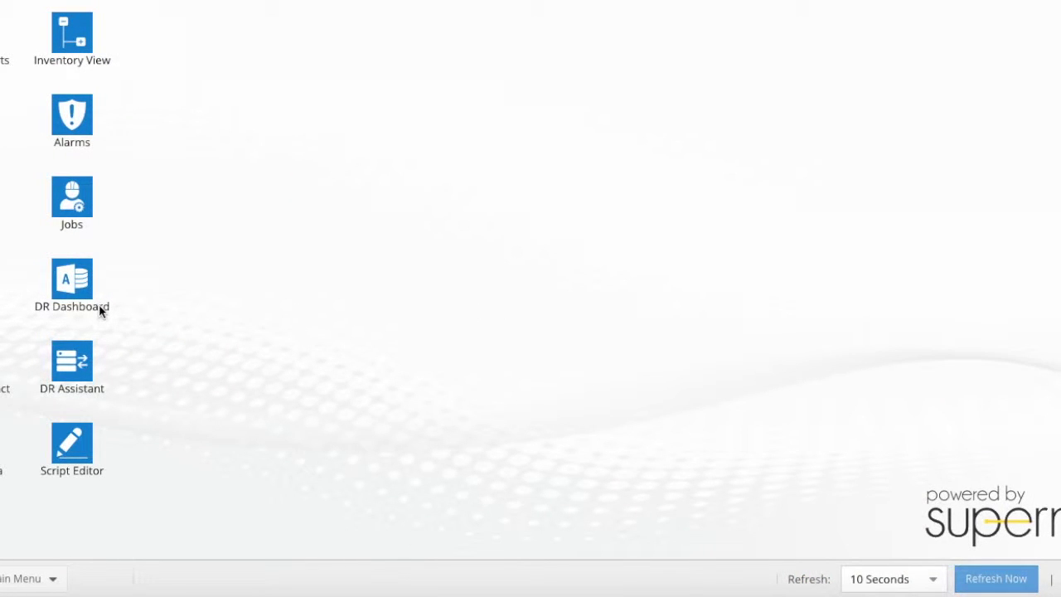
- Show the DR Dashboard zone readiness sorted by SyncIQ Policy and view the Cluster2-7201 data-zone network map
{"action": "left_click", "coordinate": [56, 306]}
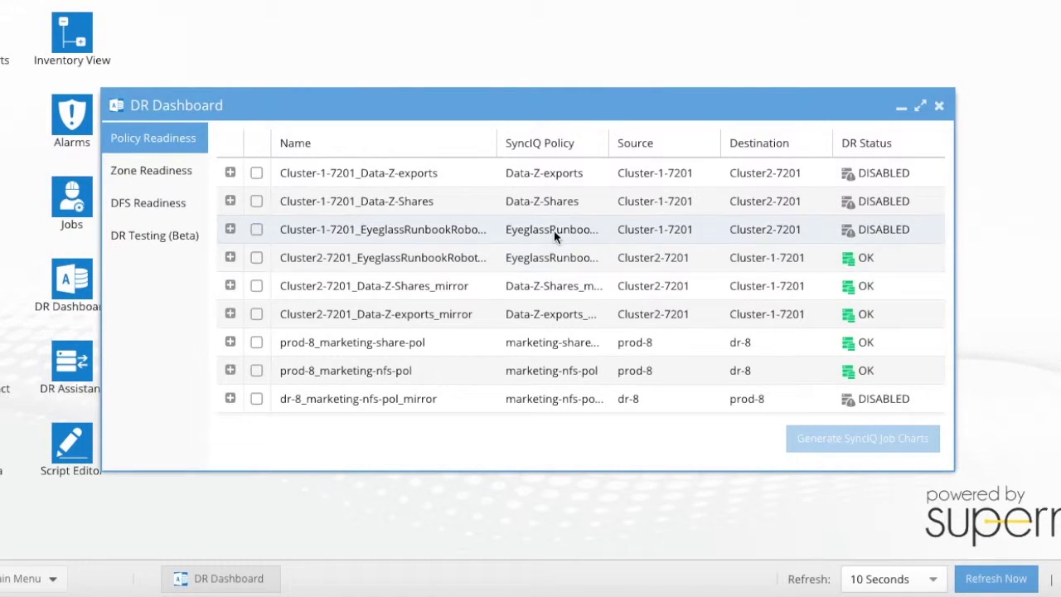
{"action": "left_click", "coordinate": [550, 142]}
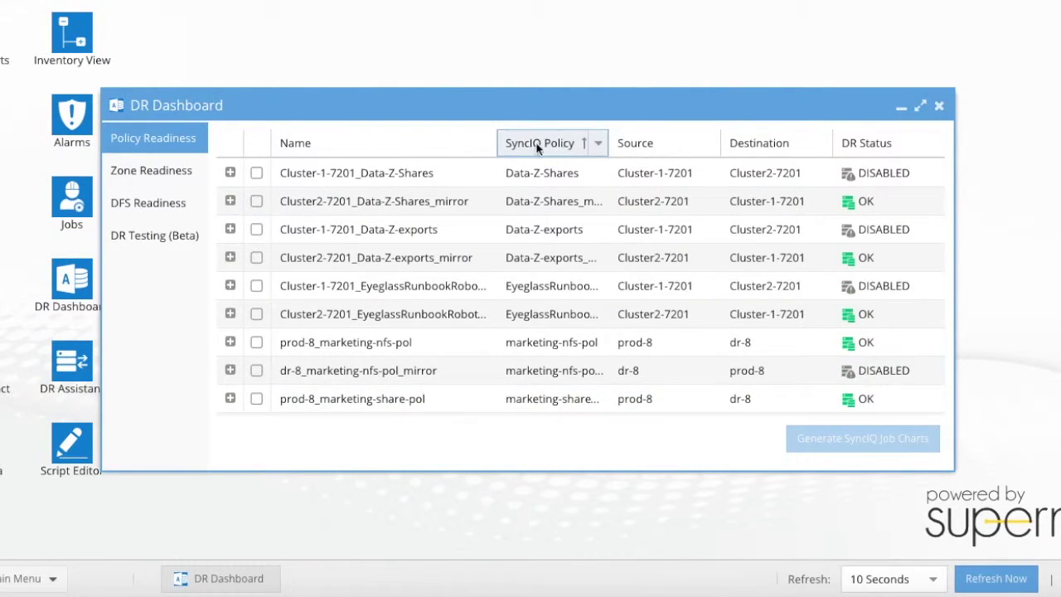
{"action": "left_click", "coordinate": [153, 170]}
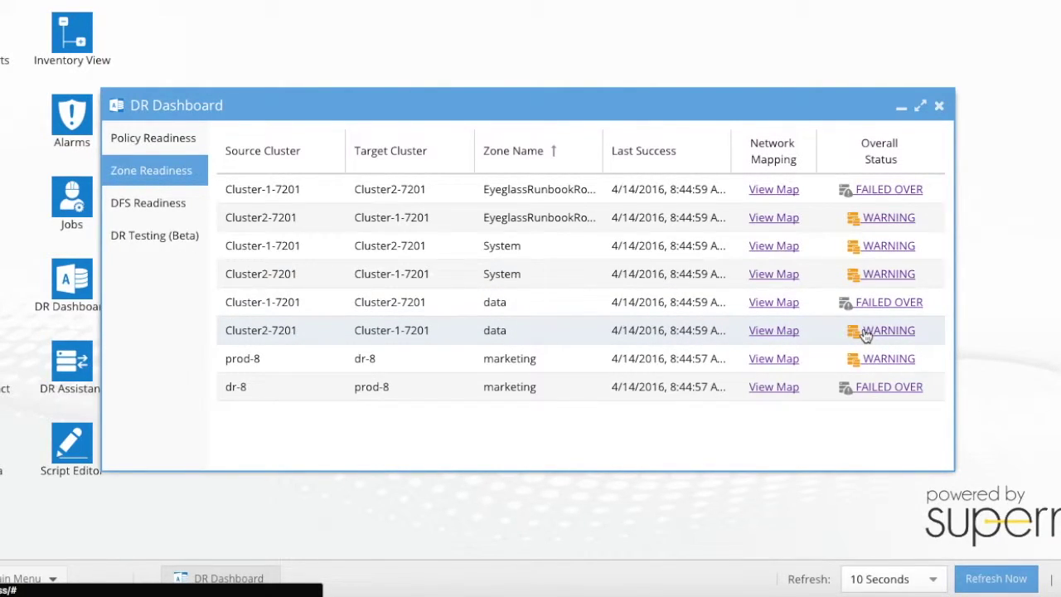
{"action": "left_click", "coordinate": [771, 332]}
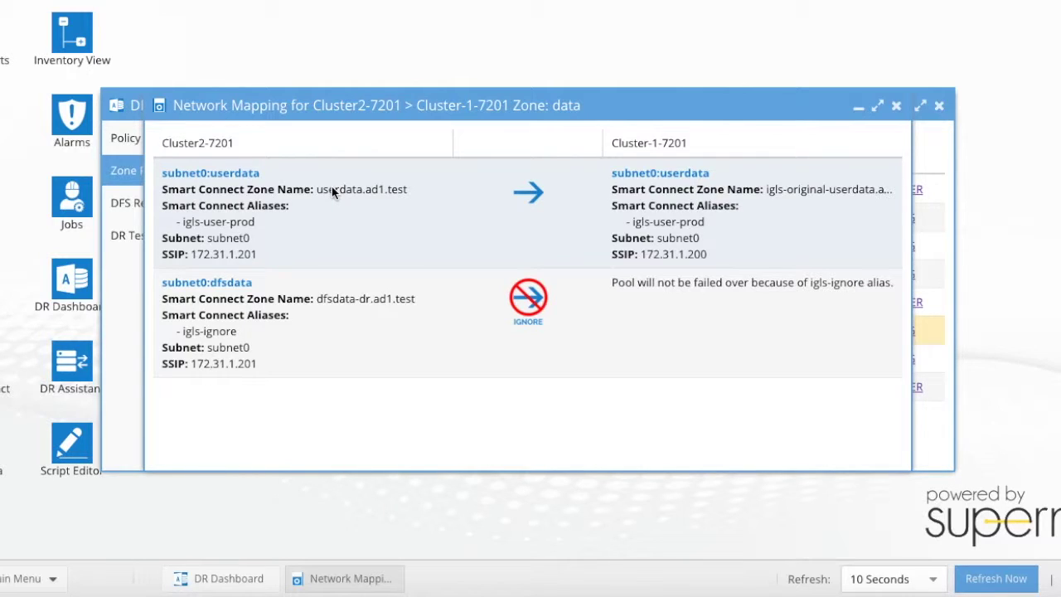
{"action": "left_click", "coordinate": [897, 110]}
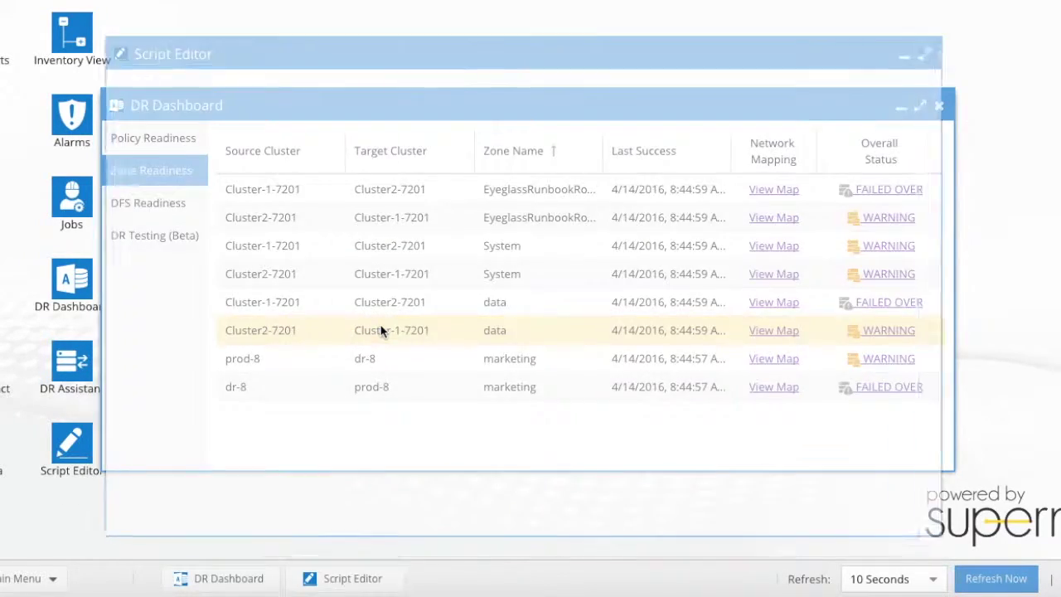
- Select remount.sh and verify it is enabled for Post Access Zone Failover
{"action": "left_click", "coordinate": [324, 158]}
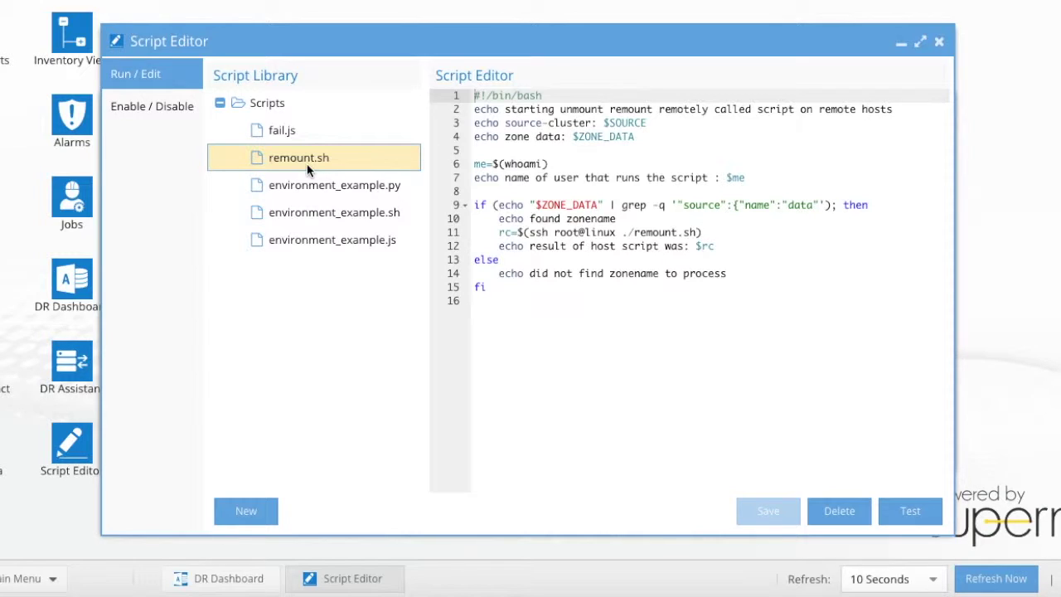
{"action": "left_click", "coordinate": [166, 115]}
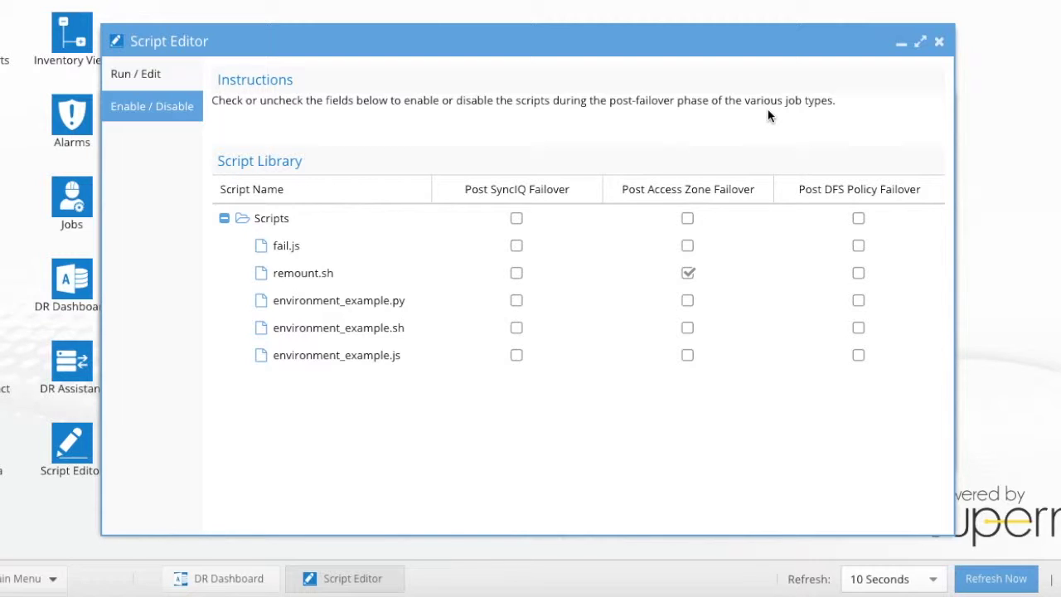
- Close the Script Editor and begin a DR Assistant Access Zone failover with Cluster2-7201 as source
{"action": "left_click", "coordinate": [939, 41]}
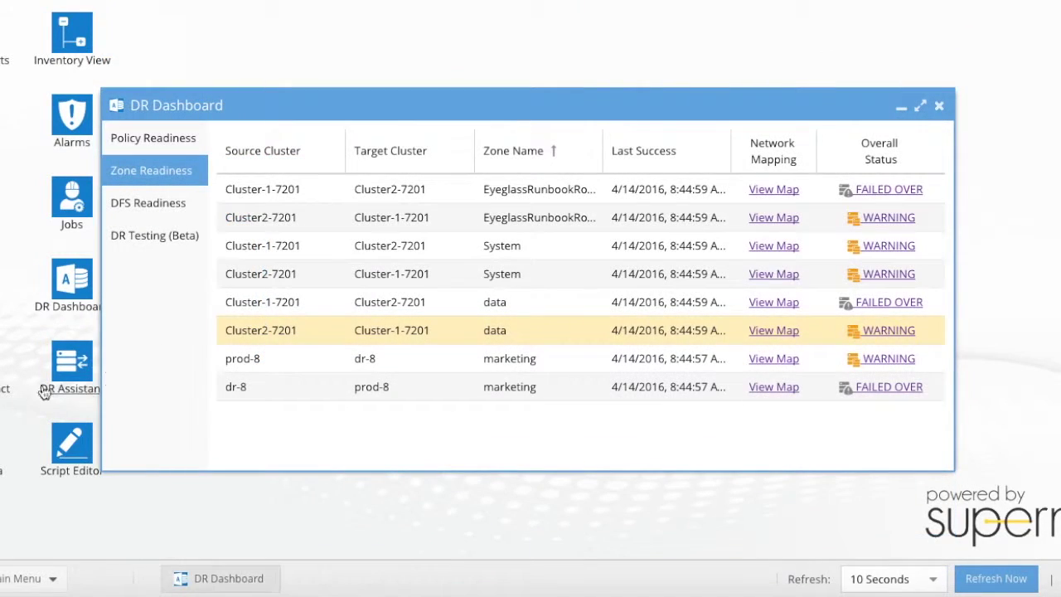
{"action": "double_click", "coordinate": [64, 388]}
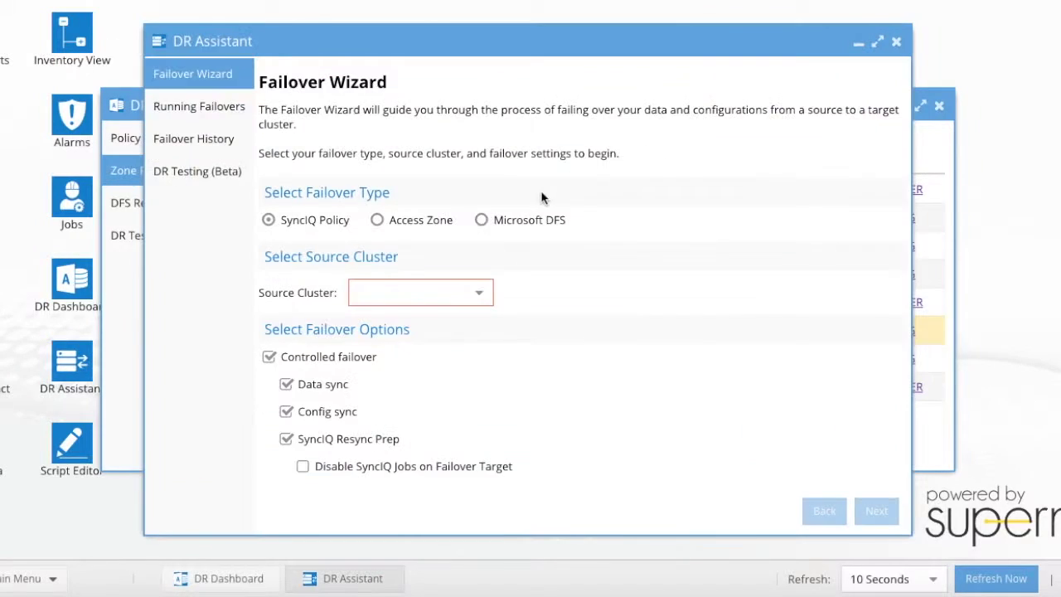
{"action": "left_click", "coordinate": [420, 223]}
{"action": "left_click", "coordinate": [428, 292]}
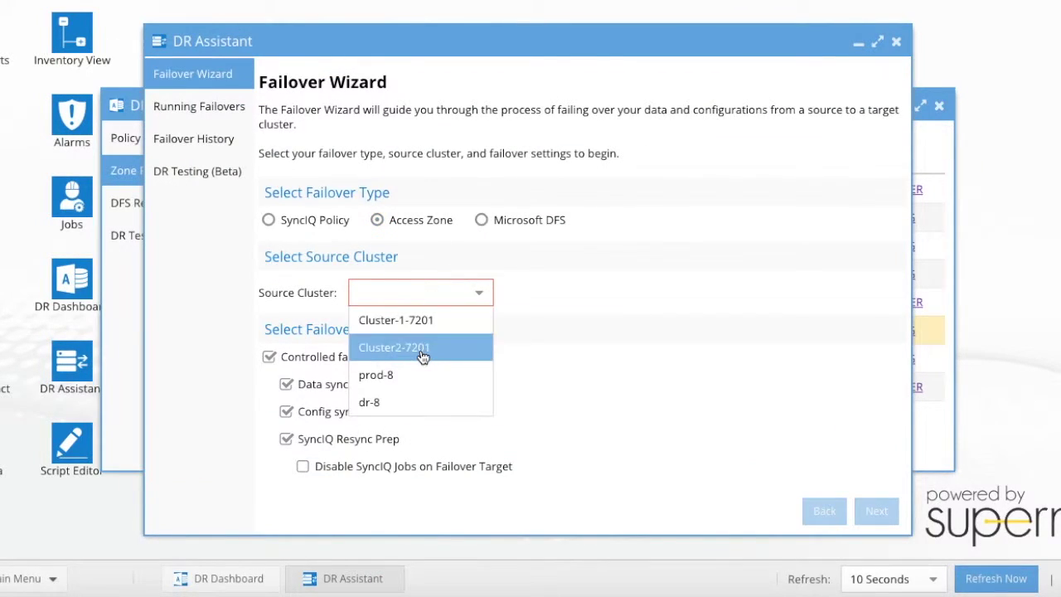
{"action": "left_click", "coordinate": [424, 344]}
{"action": "left_click", "coordinate": [879, 521]}
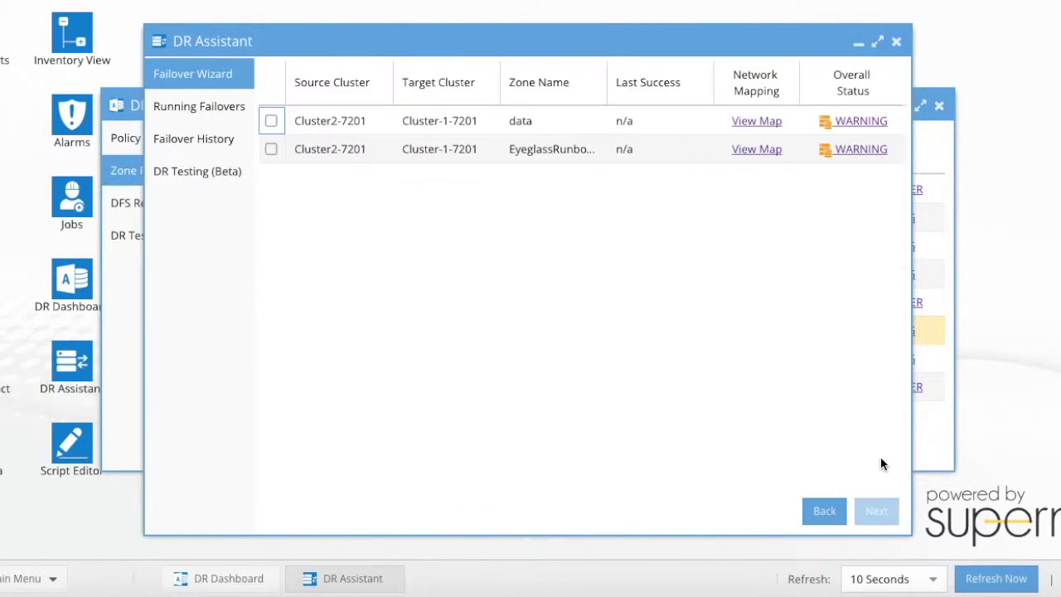
- Select the data zone, pass validation, acknowledge the data-loss warning and run the failover
{"action": "left_click", "coordinate": [573, 129]}
{"action": "left_click", "coordinate": [878, 515]}
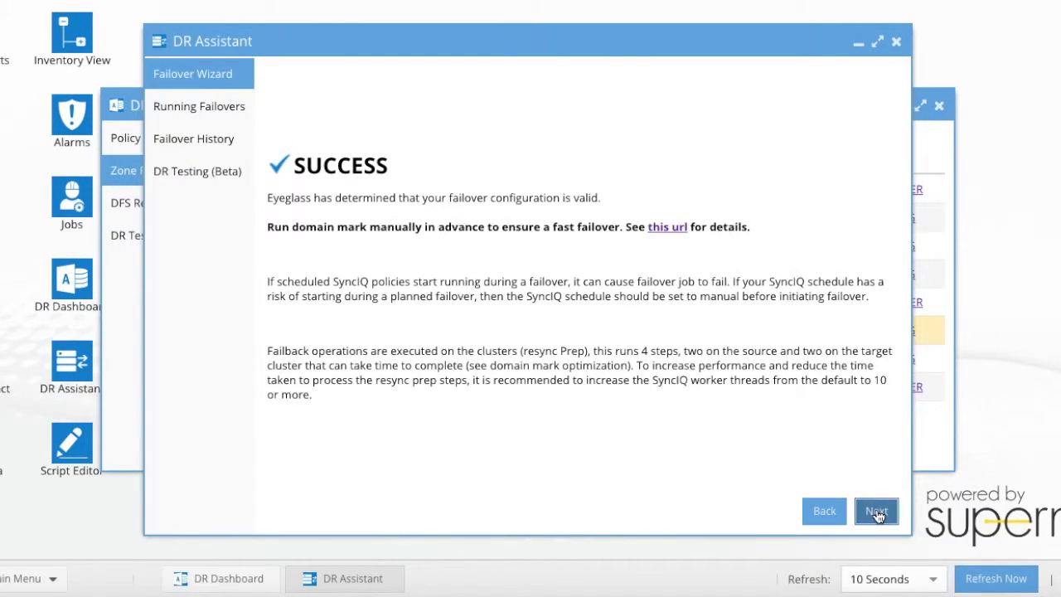
{"action": "left_click", "coordinate": [877, 511]}
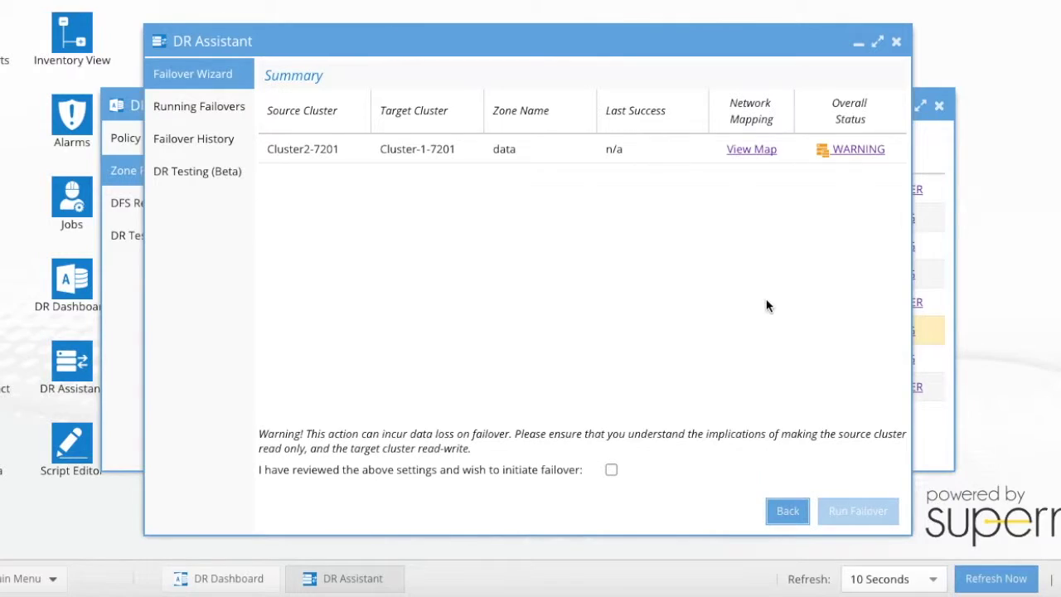
{"action": "left_click", "coordinate": [611, 469]}
{"action": "left_click", "coordinate": [848, 511]}
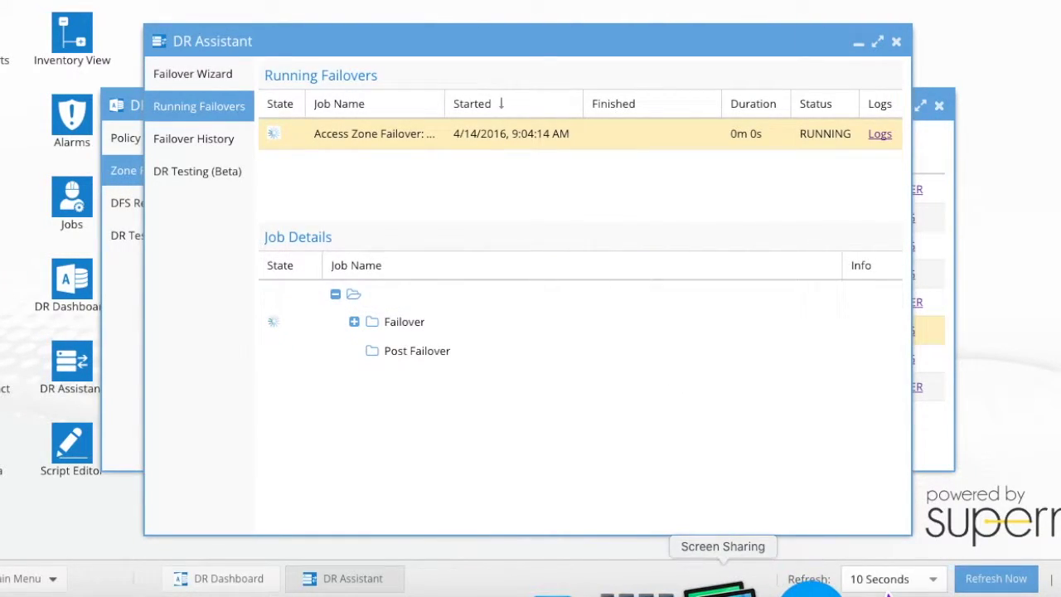
{"action": "left_click", "coordinate": [727, 588]}
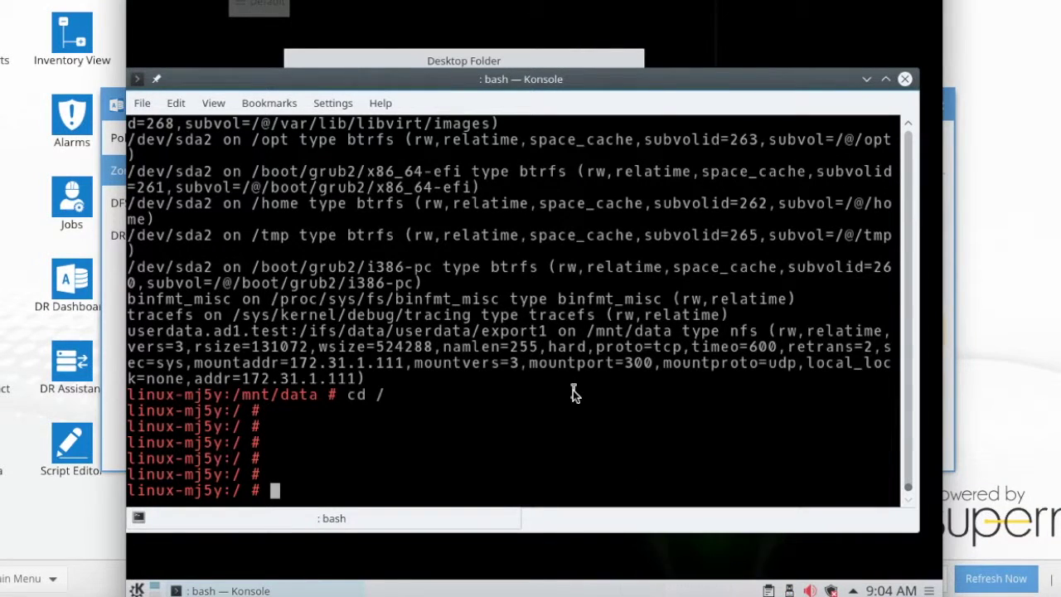
- Rerun nslookup userdata.ad1.test from history, now resolving to 172.31.1.111
{"action": "key", "text": "Return"}
{"action": "key", "text": "Return"}
{"action": "key", "text": "Up"}
{"action": "key", "text": "Up"}
{"action": "key", "text": "Up"}
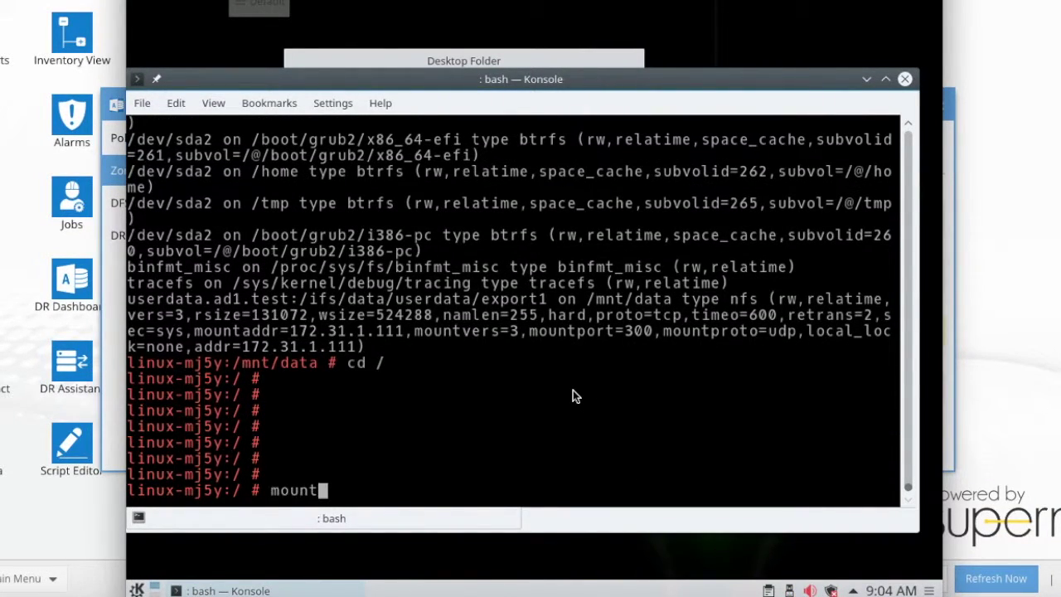
{"action": "key", "text": "Up"}
{"action": "key", "text": "Up"}
{"action": "key", "text": "Up"}
{"action": "key", "text": "Up"}
{"action": "key", "text": "Up"}
{"action": "key", "text": "Up"}
{"action": "key", "text": "Up"}
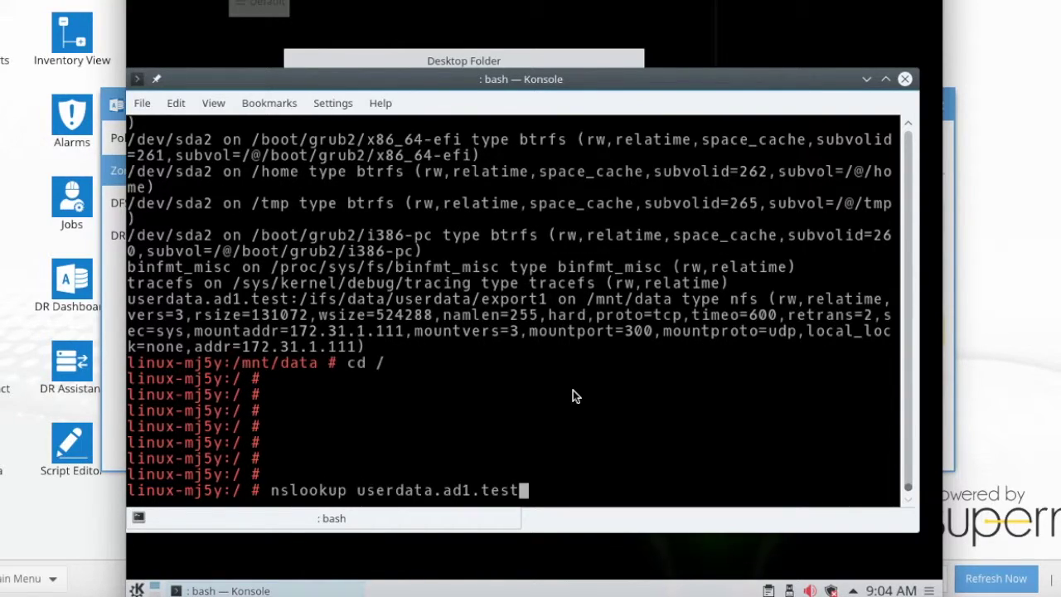
{"action": "key", "text": "Return"}
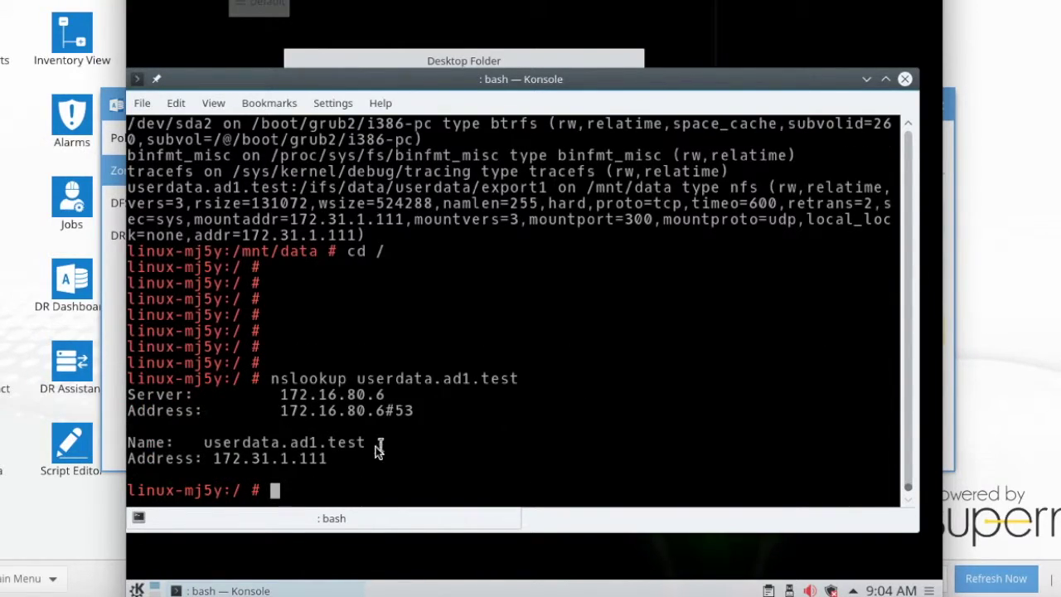
- Run mount and mark the 172.31.1.111 server address on the /mnt/data NFS line
{"action": "type", "text": "mount"}
{"action": "key", "text": "Return"}
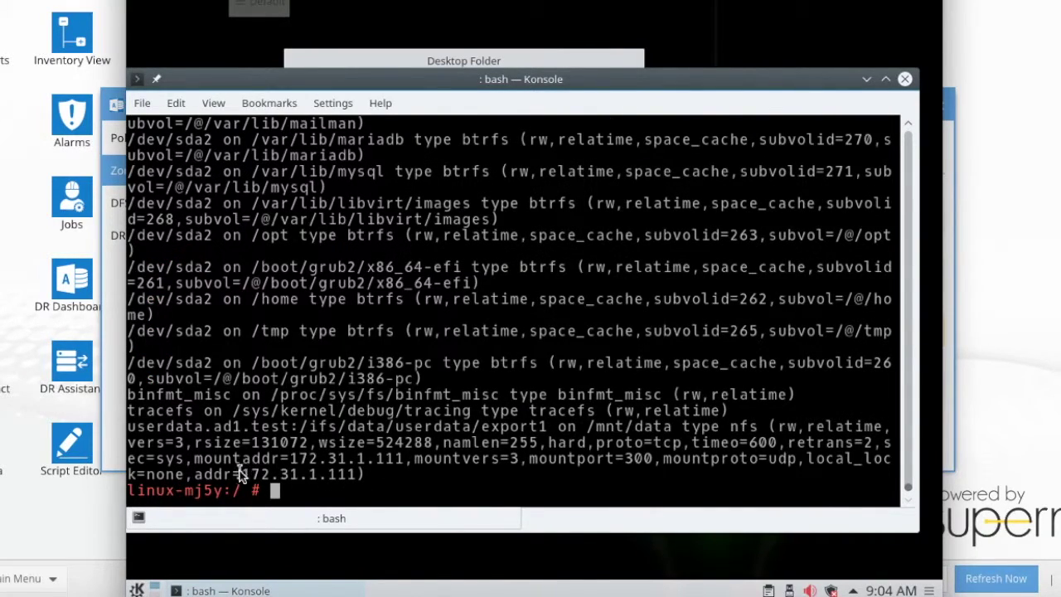
{"action": "left_click_drag", "start_coordinate": [241, 474], "coordinate": [338, 475]}
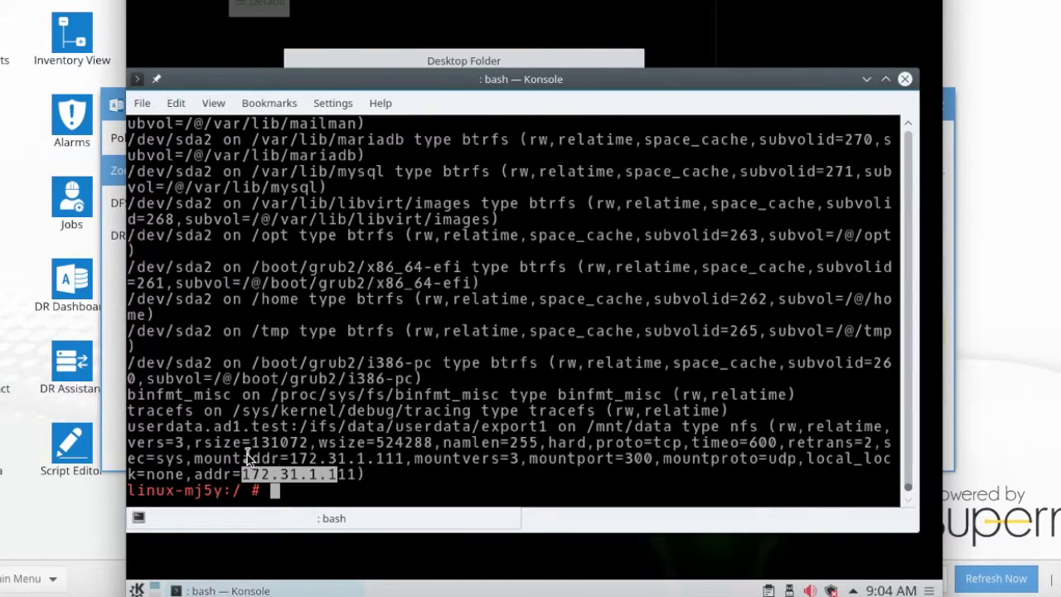
{"action": "left_click", "coordinate": [487, 468]}
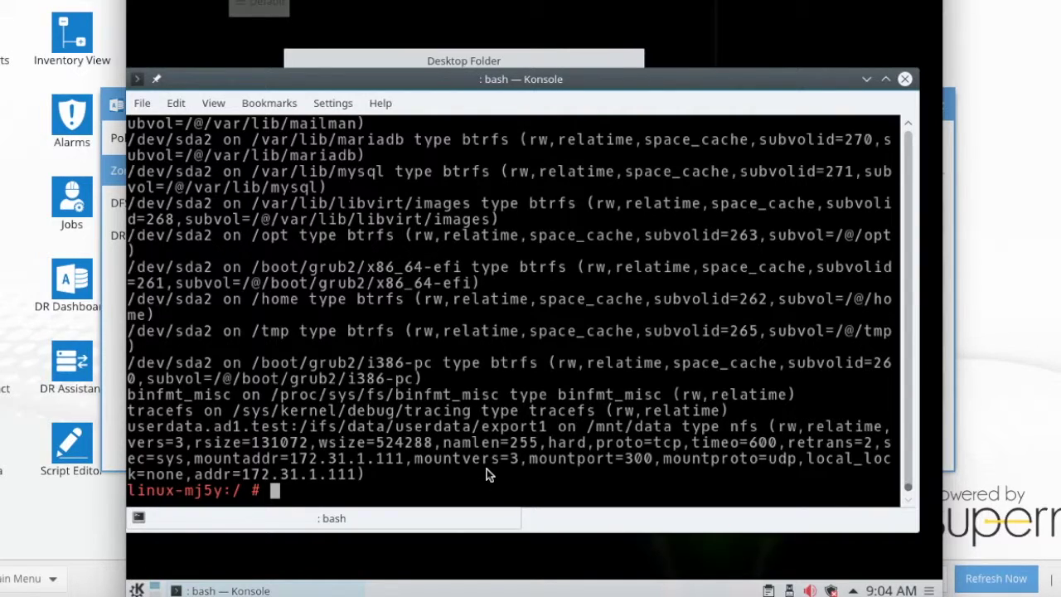
- Open the running failover's log and highlight the policy run start and configuration replication start lines
{"action": "left_click", "coordinate": [356, 590]}
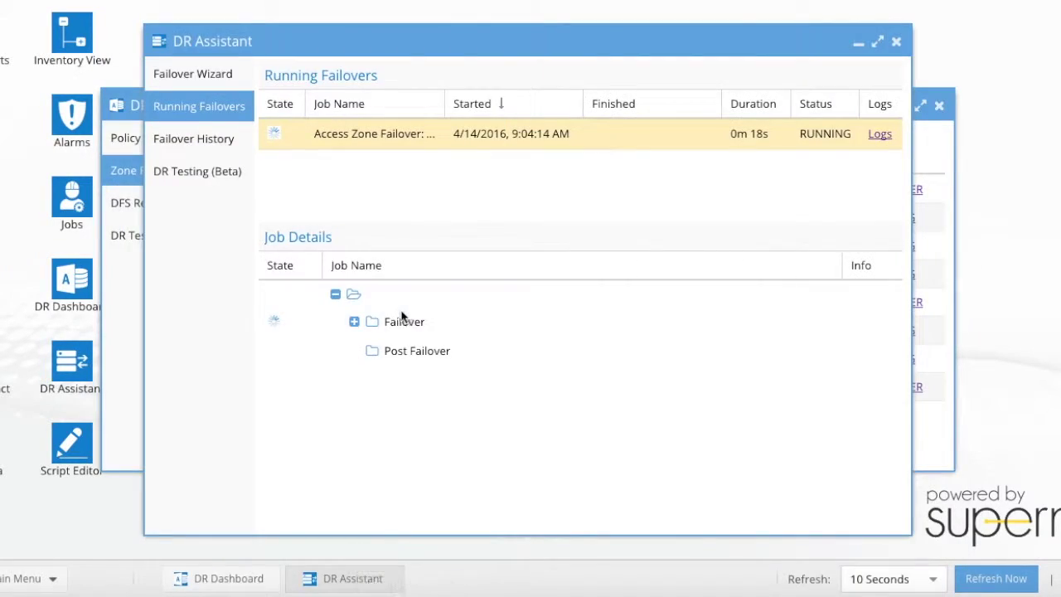
{"action": "left_click", "coordinate": [880, 135]}
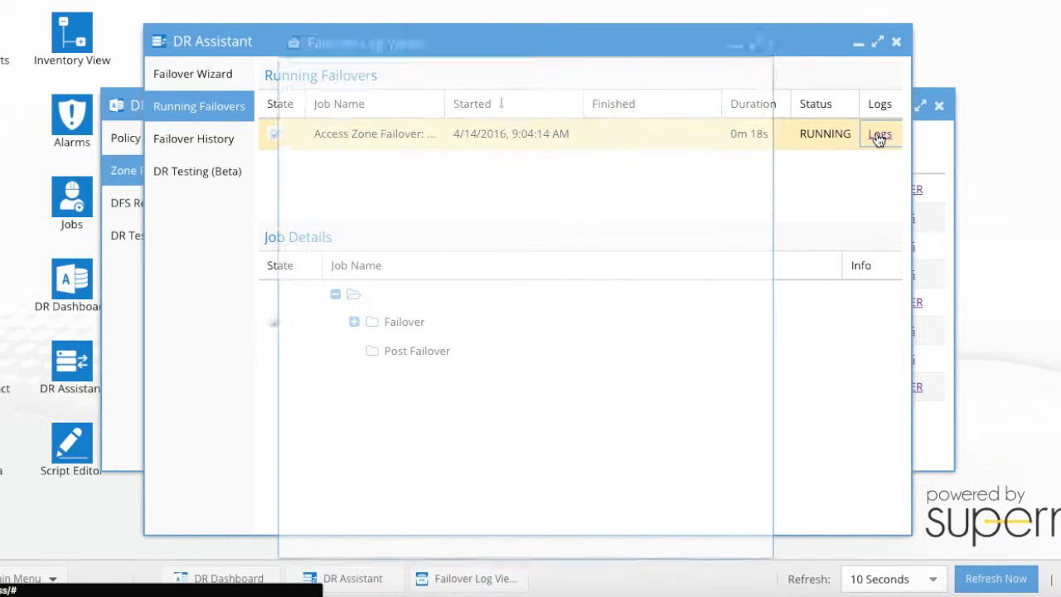
{"action": "scroll", "coordinate": [663, 231], "scroll_direction": "down", "scroll_amount": 2}
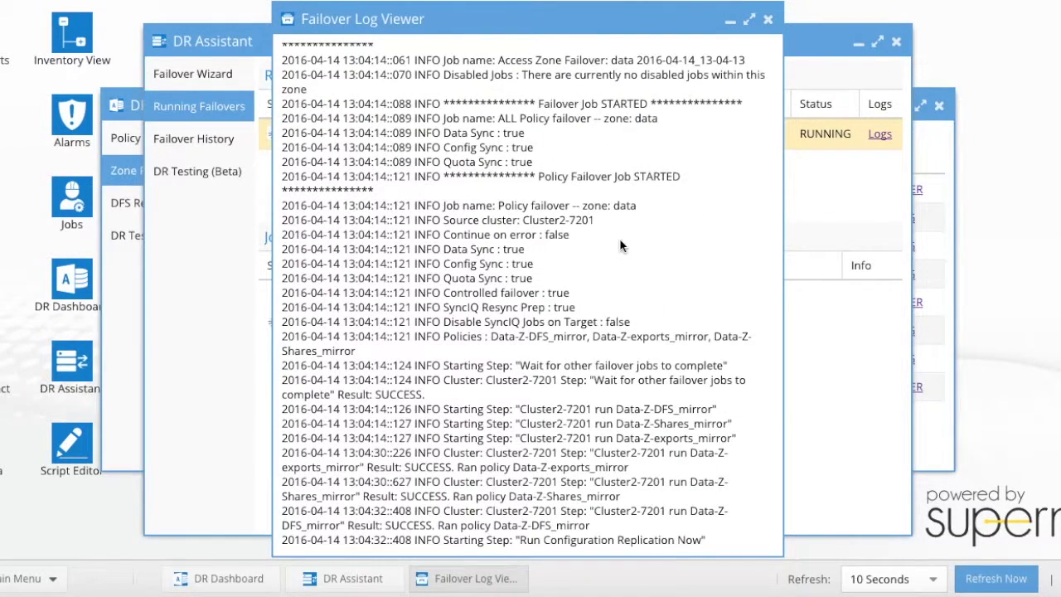
{"action": "left_click_drag", "start_coordinate": [284, 409], "coordinate": [753, 436]}
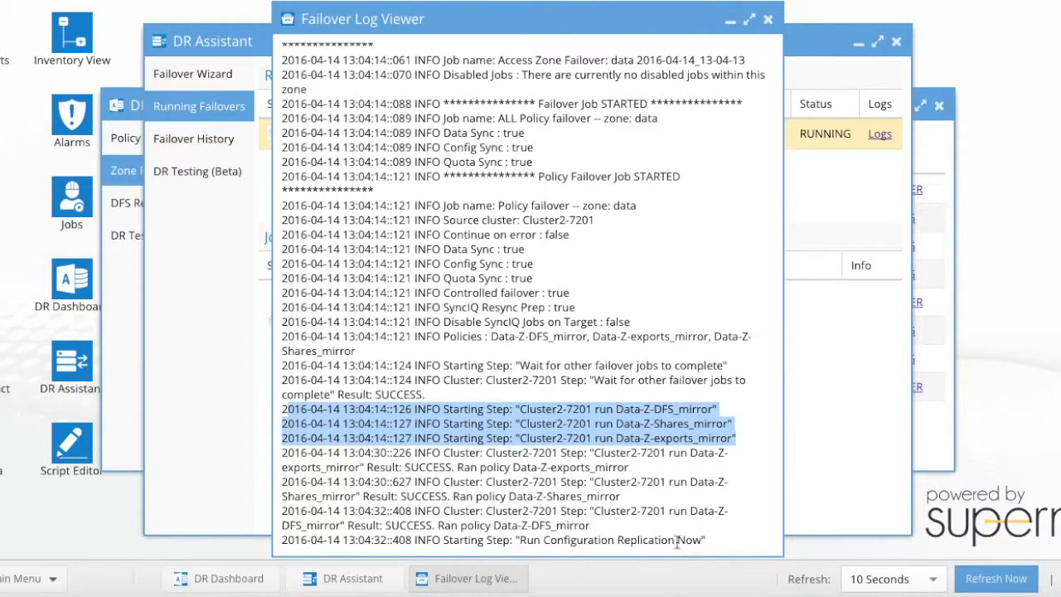
{"action": "left_click_drag", "start_coordinate": [723, 543], "coordinate": [326, 542]}
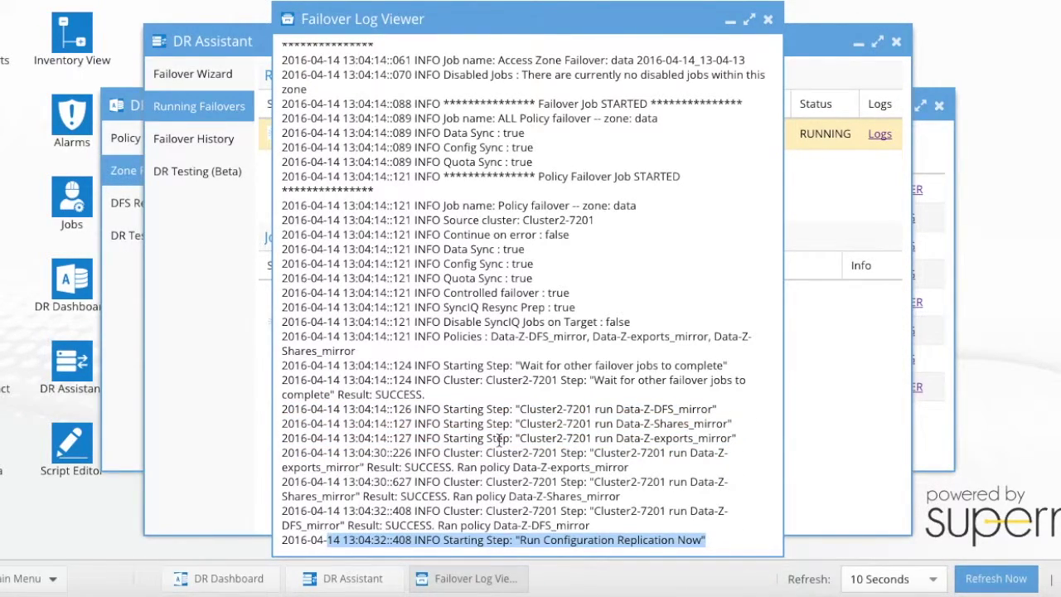
{"action": "left_click", "coordinate": [768, 19]}
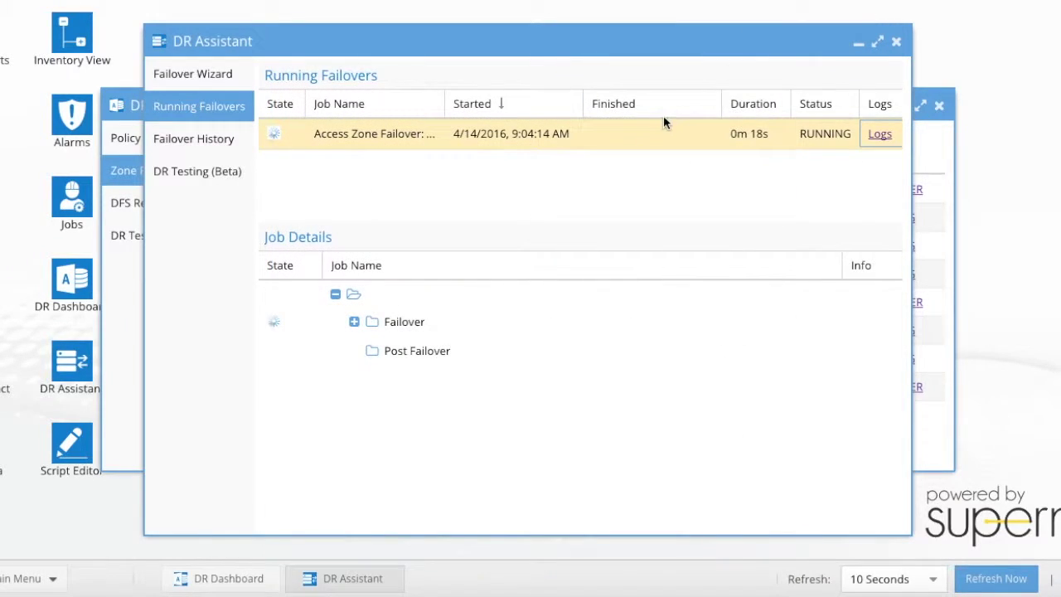
{"action": "left_click_drag", "start_coordinate": [625, 44], "coordinate": [611, 30]}
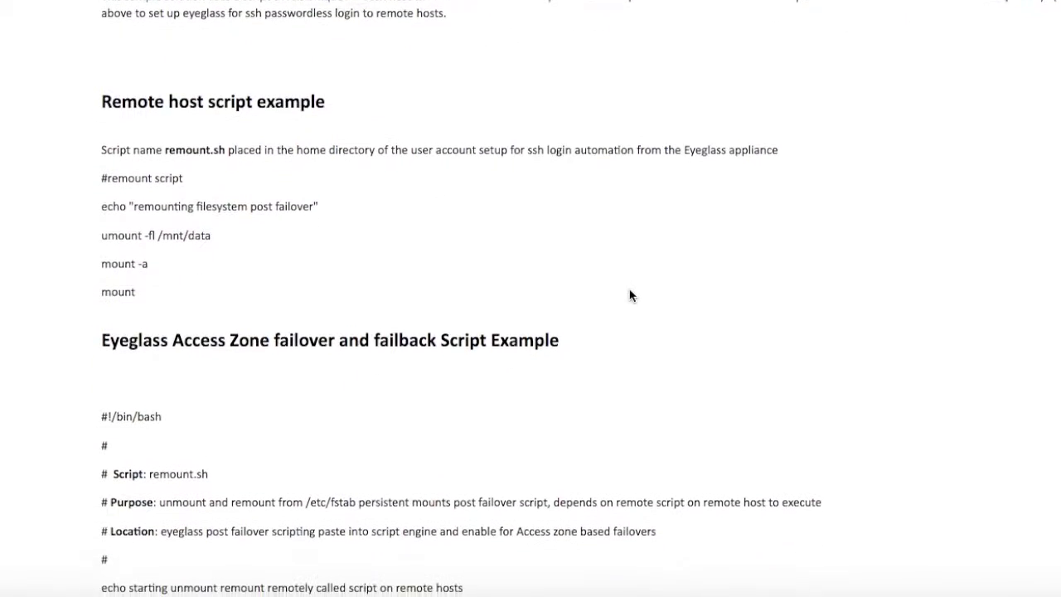
- Read the remount.sh script example in the documentation, then check the failover log's latest entries
{"action": "scroll", "coordinate": [630, 295], "scroll_direction": "down", "scroll_amount": 2}
{"action": "scroll", "coordinate": [630, 295], "scroll_direction": "down", "scroll_amount": 6}
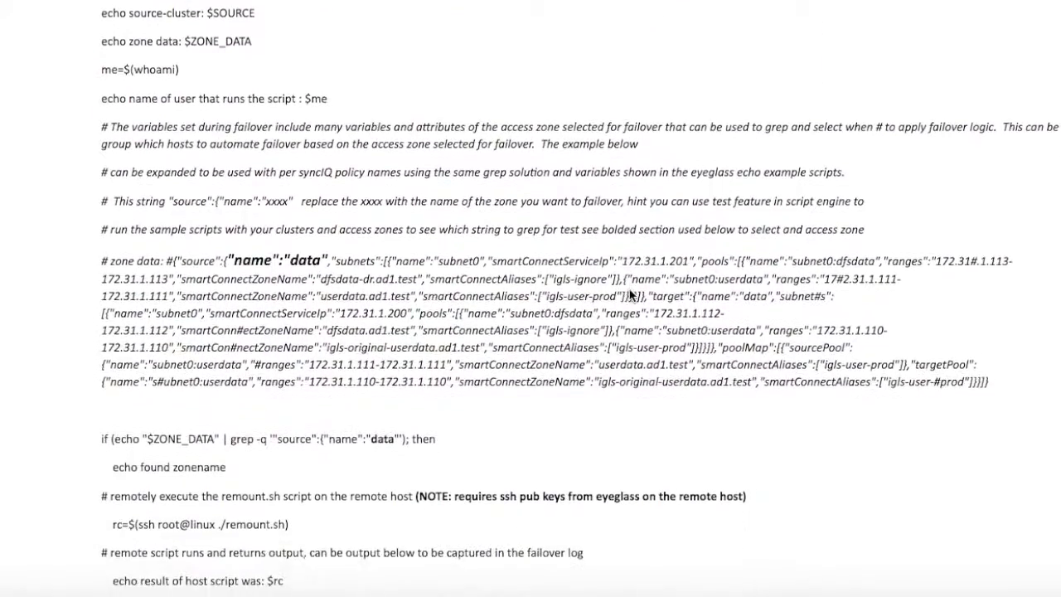
{"action": "scroll", "coordinate": [644, 150], "scroll_direction": "up", "scroll_amount": 7}
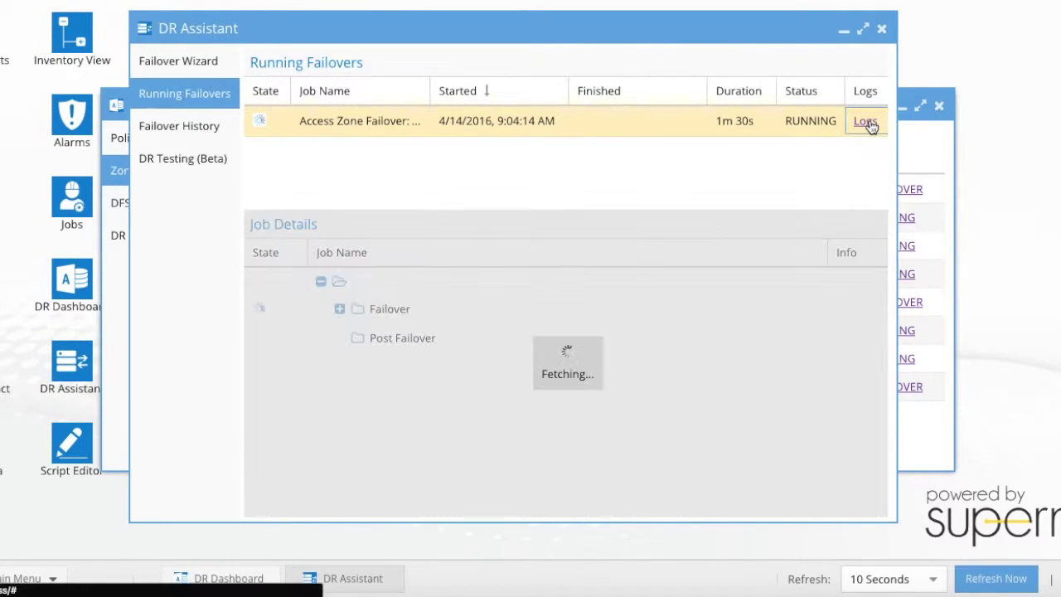
{"action": "left_click", "coordinate": [866, 121]}
{"action": "scroll", "coordinate": [655, 254], "scroll_direction": "down", "scroll_amount": 10}
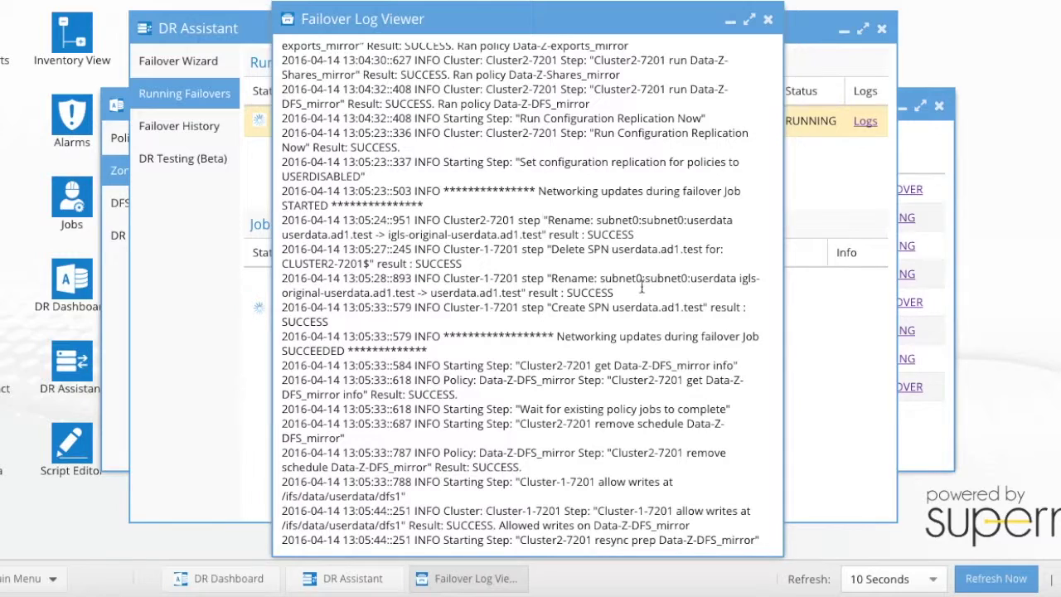
{"action": "left_click", "coordinate": [795, 592]}
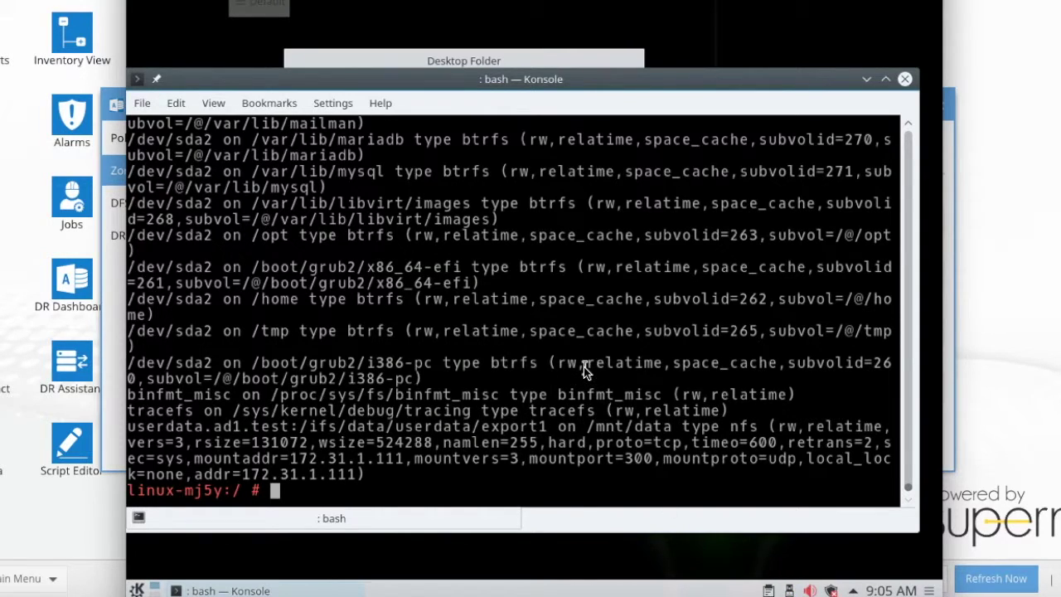
- Run nslookup userdata.ad1.test to confirm it now resolves to 172.31.1.110
{"action": "type", "text": "nslookup userdata.ad1.test"}
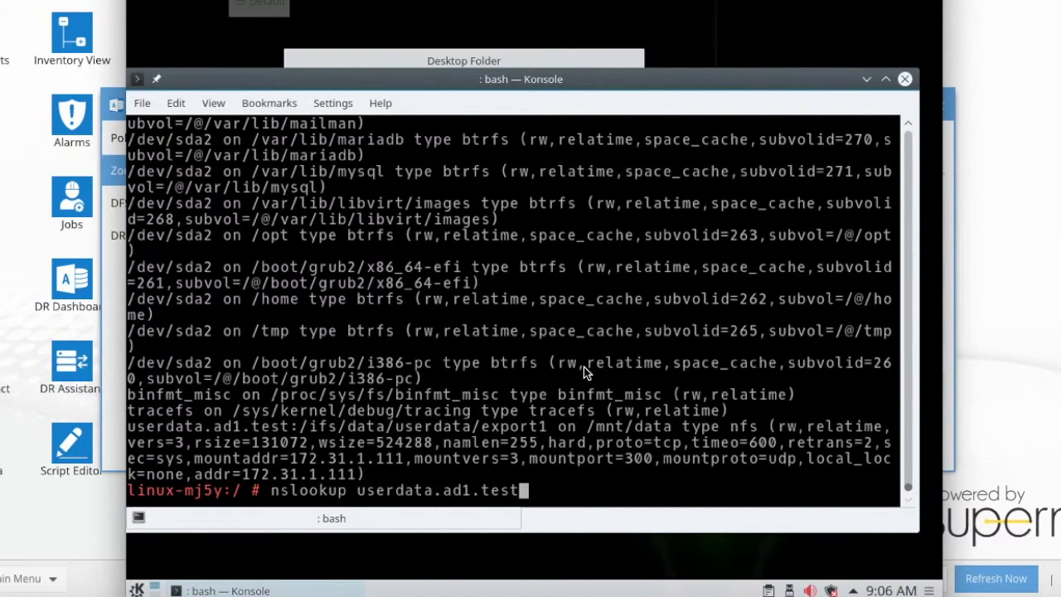
{"action": "key", "text": "Return"}
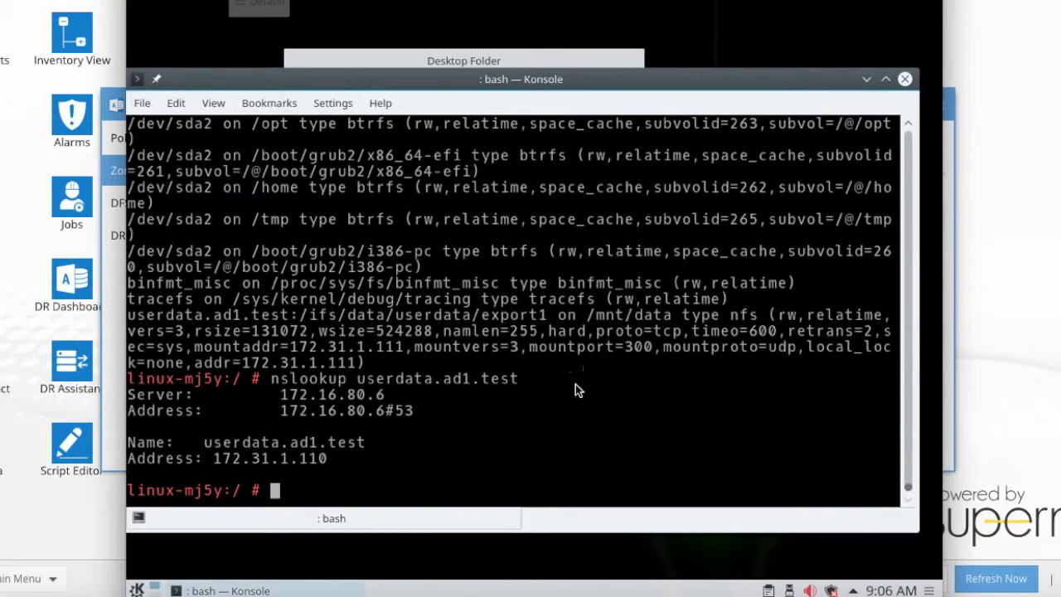
{"action": "mouse_move", "coordinate": [408, 587]}
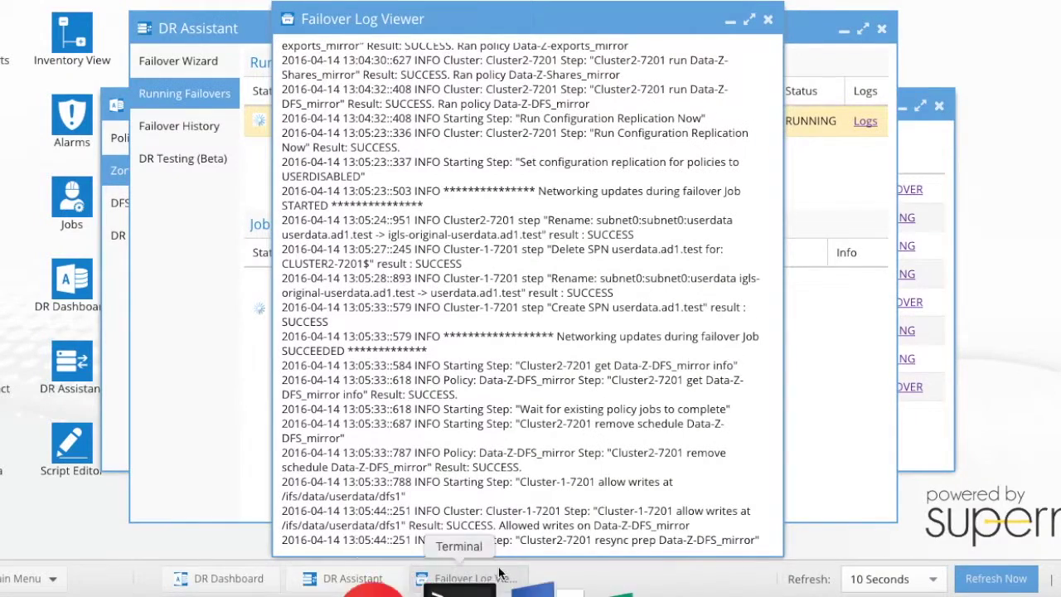
- Reopen the failover log full-screen and highlight writes allowed and resync prep succeeded on Data-Z-DFS_mirror
{"action": "left_click", "coordinate": [768, 22]}
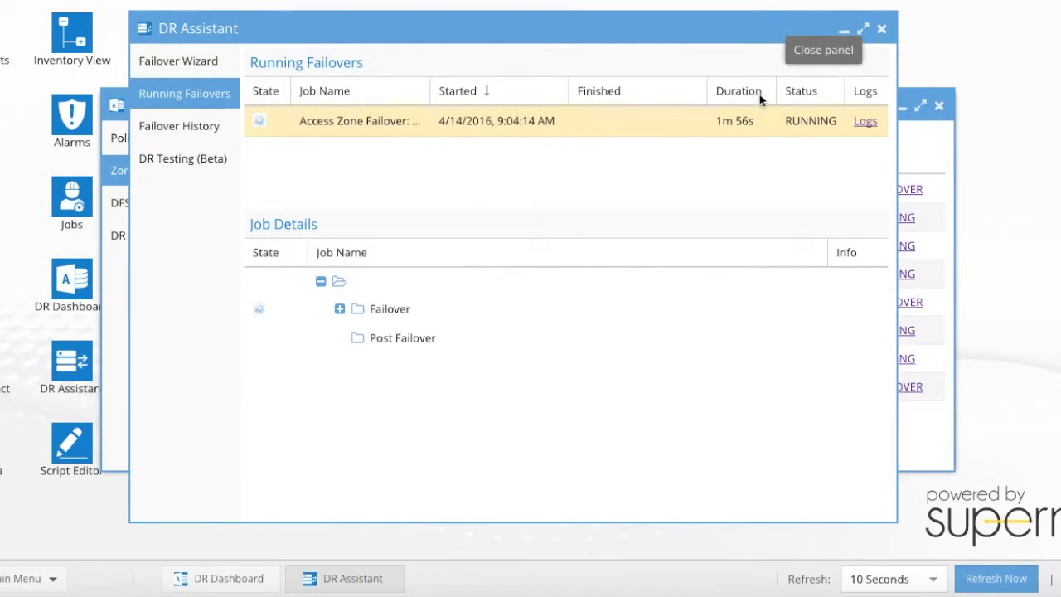
{"action": "left_click", "coordinate": [865, 122]}
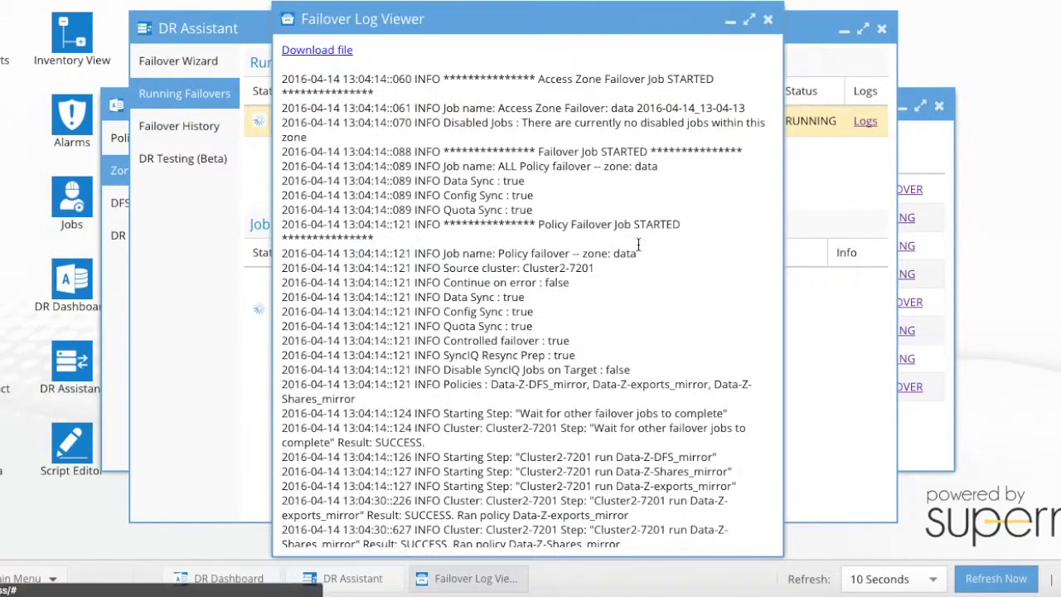
{"action": "left_click", "coordinate": [750, 23]}
{"action": "scroll", "coordinate": [643, 248], "scroll_direction": "down", "scroll_amount": 8}
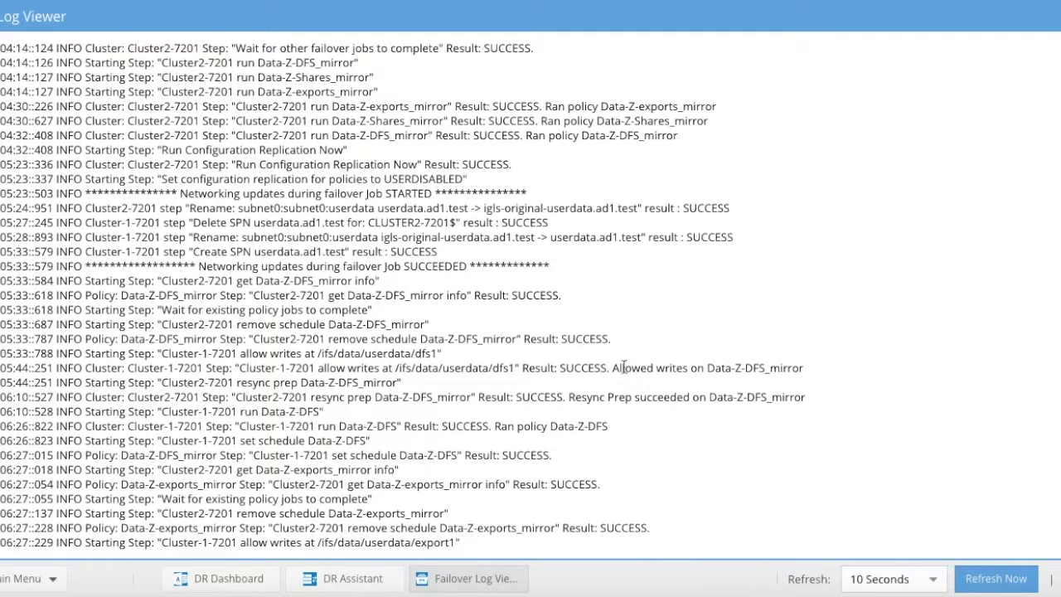
{"action": "left_click_drag", "start_coordinate": [624, 367], "coordinate": [687, 367]}
{"action": "left_click_drag", "start_coordinate": [570, 398], "coordinate": [704, 397]}
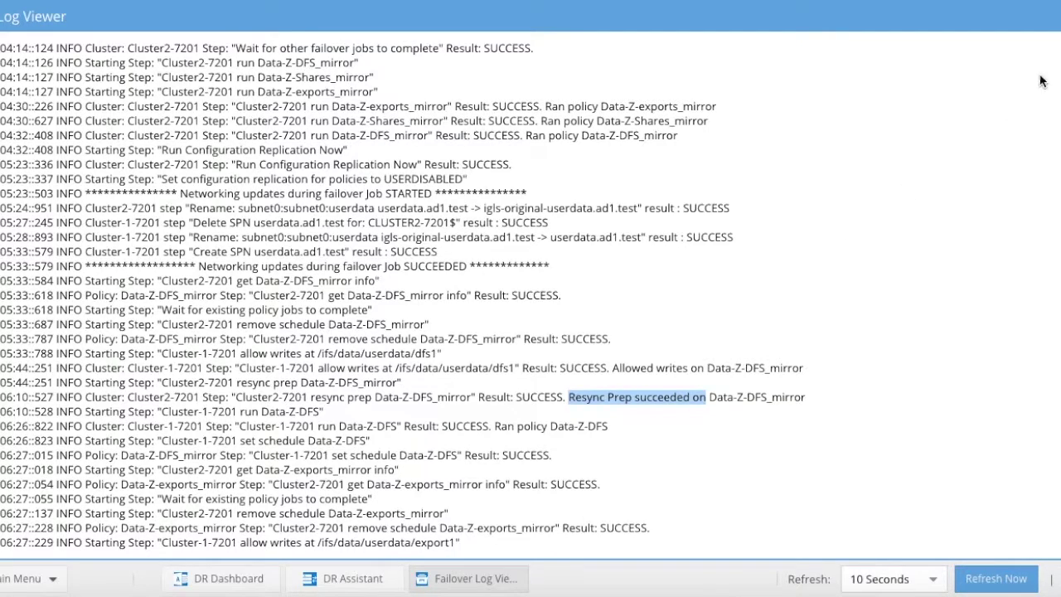
{"action": "key", "text": "Escape"}
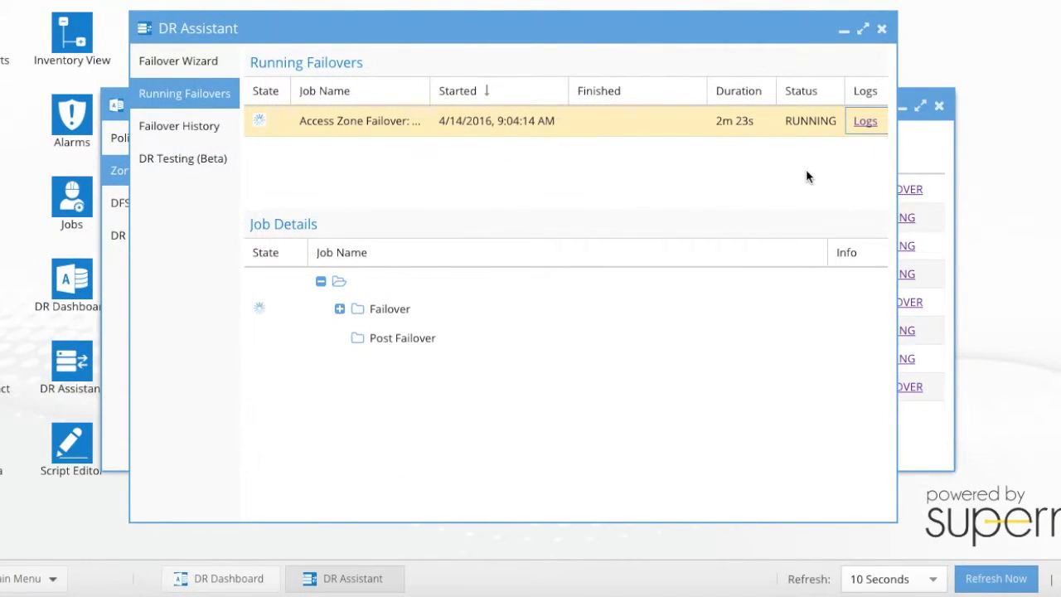
{"action": "left_click", "coordinate": [497, 340]}
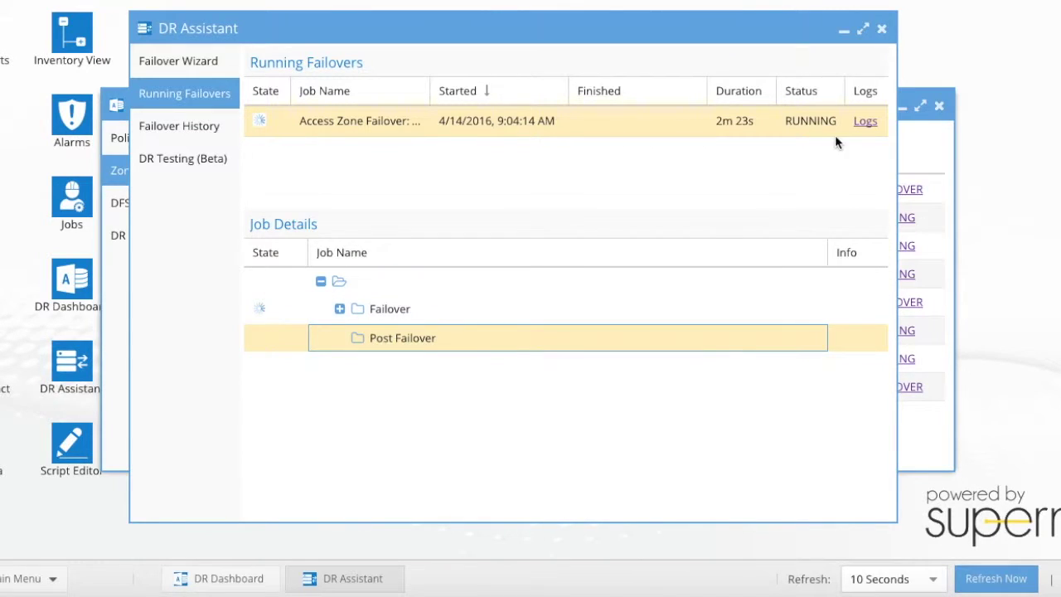
{"action": "left_click", "coordinate": [865, 122]}
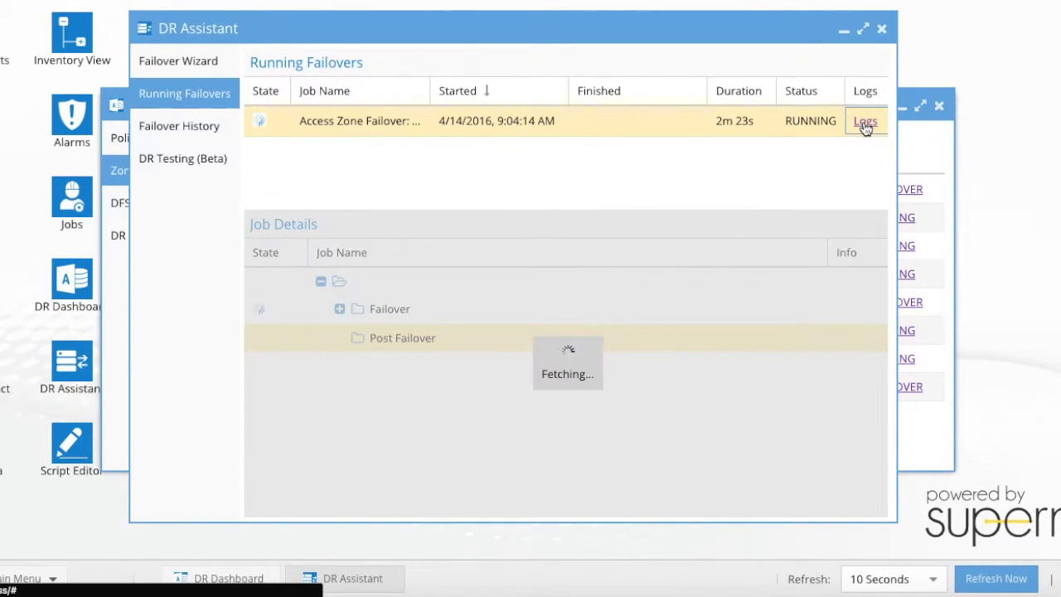
{"action": "scroll", "coordinate": [655, 267], "scroll_direction": "down", "scroll_amount": 5}
{"action": "scroll", "coordinate": [661, 266], "scroll_direction": "down", "scroll_amount": 3}
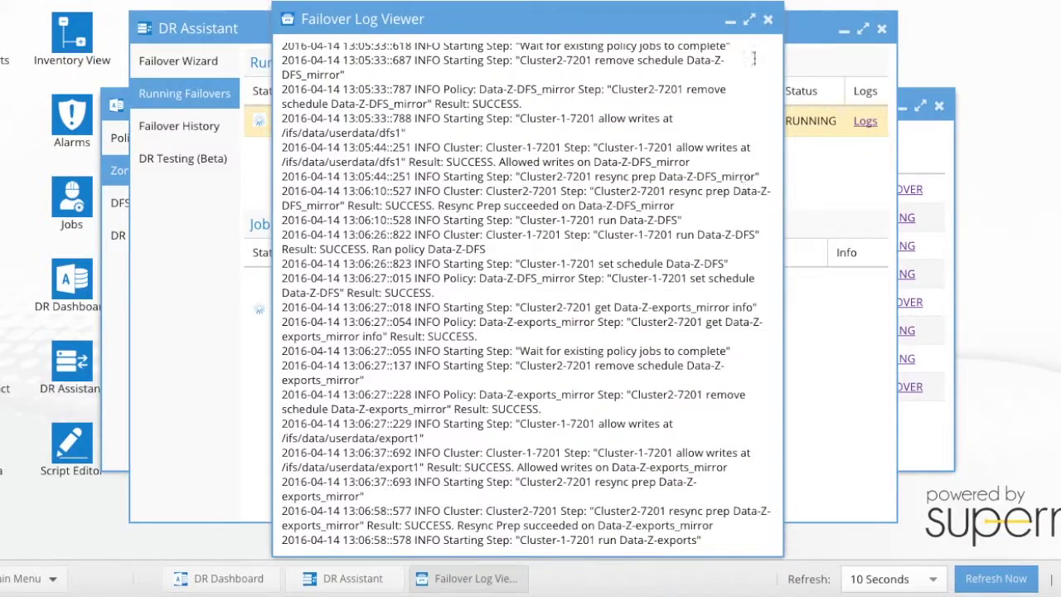
{"action": "left_click", "coordinate": [749, 18]}
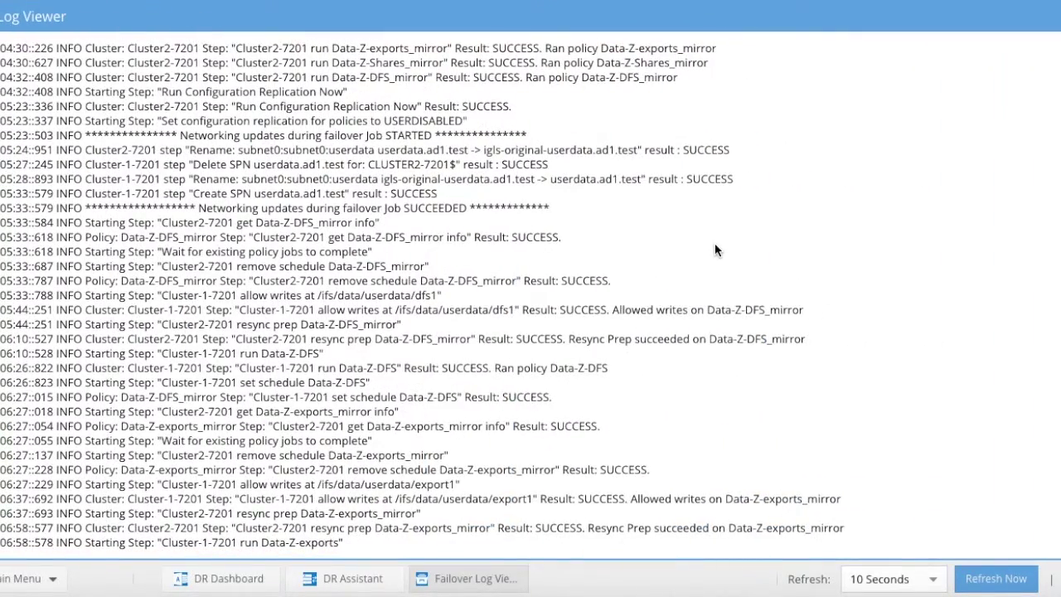
{"action": "left_click", "coordinate": [1047, 15]}
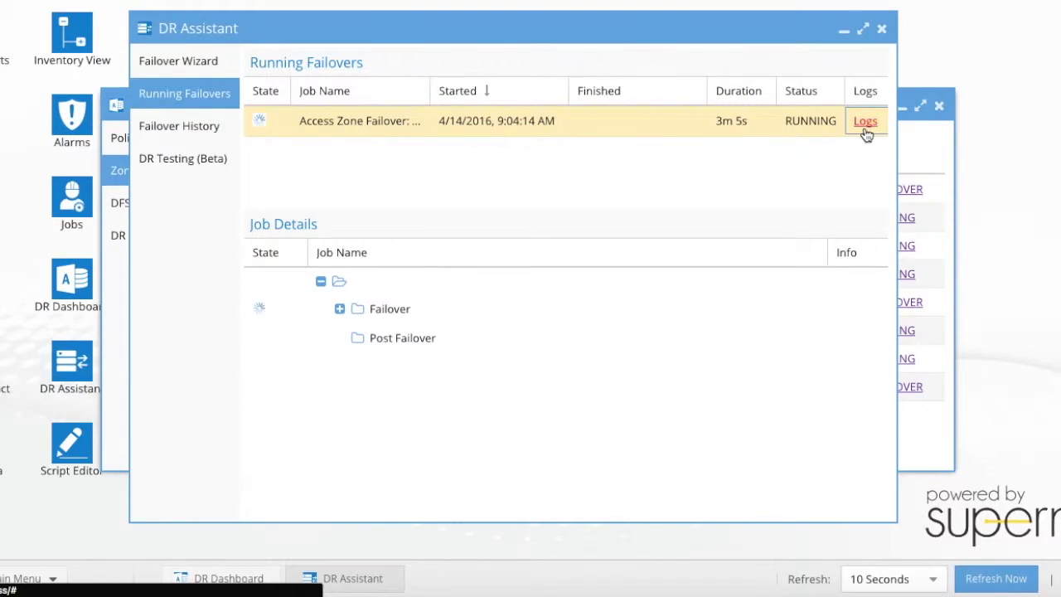
{"action": "left_click", "coordinate": [863, 130]}
{"action": "scroll", "coordinate": [690, 253], "scroll_direction": "down", "scroll_amount": 10}
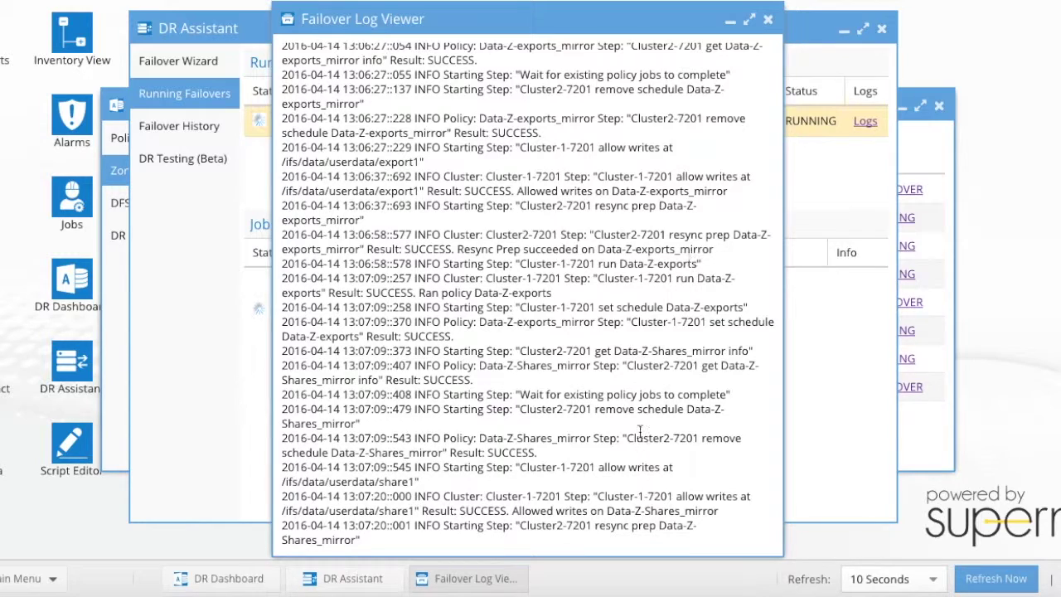
{"action": "left_click", "coordinate": [768, 22]}
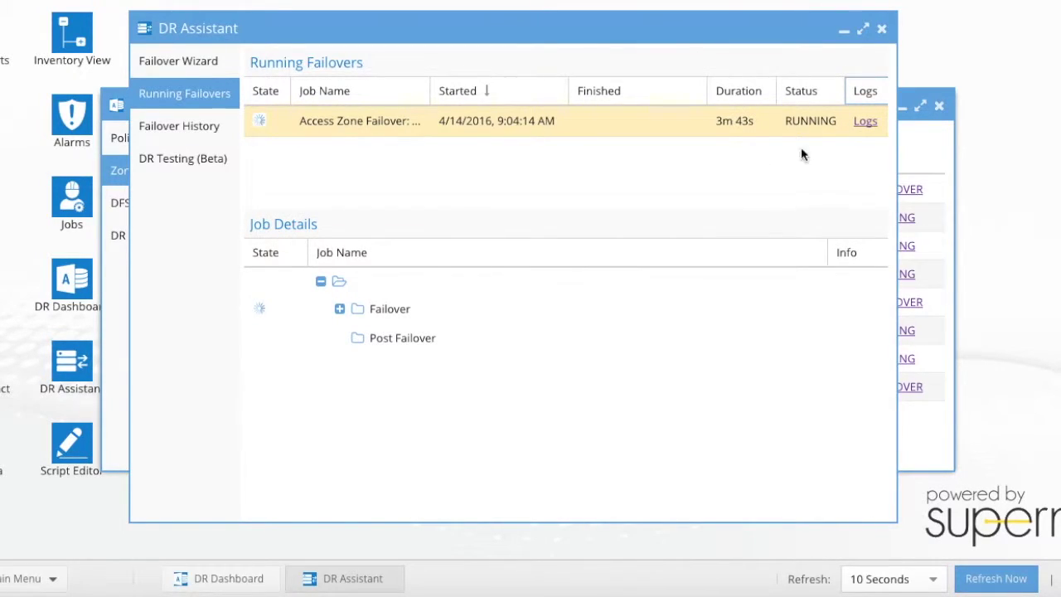
- Check the latest entries at the bottom of the running failover's log
{"action": "left_click", "coordinate": [865, 122]}
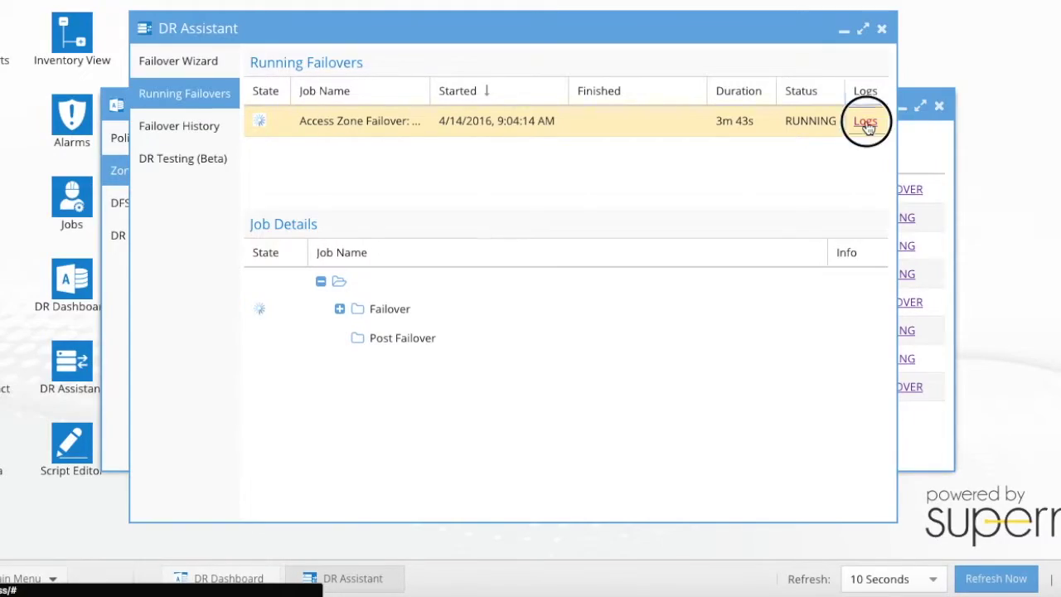
{"action": "scroll", "coordinate": [716, 253], "scroll_direction": "down", "scroll_amount": 10}
{"action": "scroll", "coordinate": [714, 251], "scroll_direction": "down", "scroll_amount": 10}
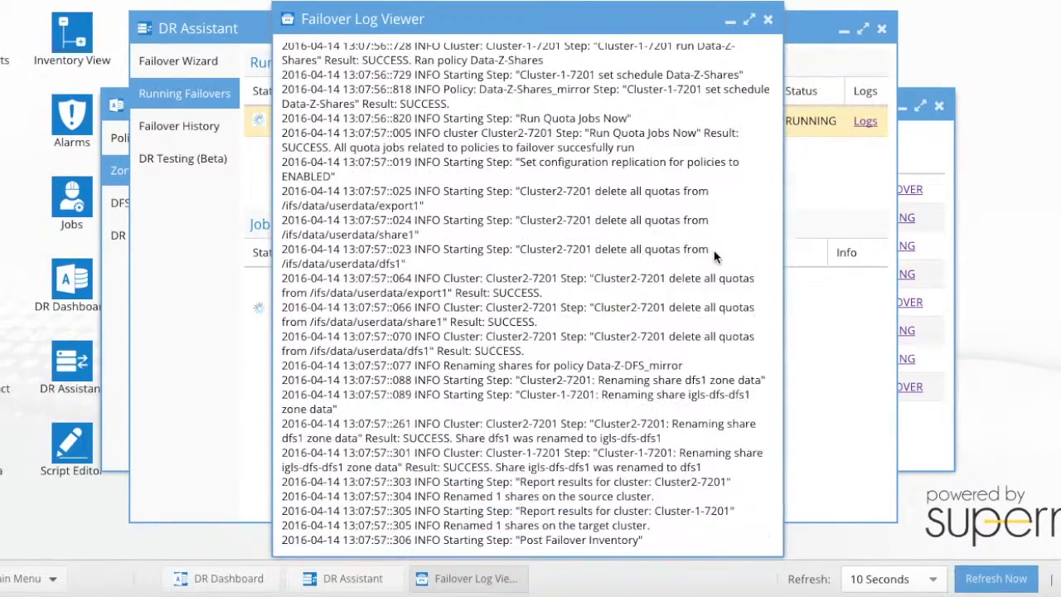
{"action": "left_click", "coordinate": [767, 21]}
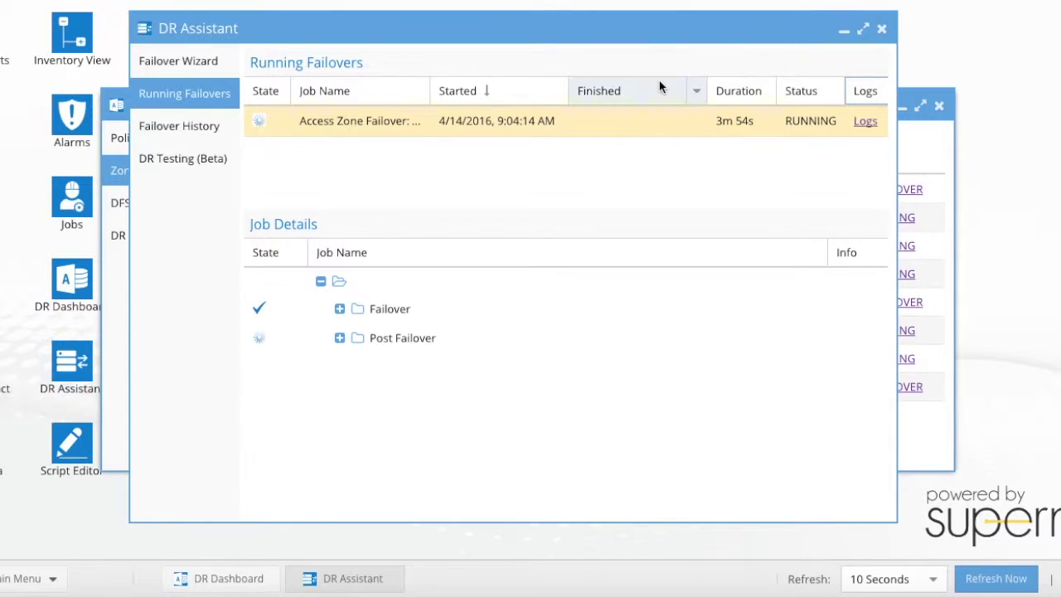
- Expand the Post Failover step in Job Details to show its three tasks
{"action": "left_click", "coordinate": [340, 338]}
{"action": "left_click", "coordinate": [340, 337]}
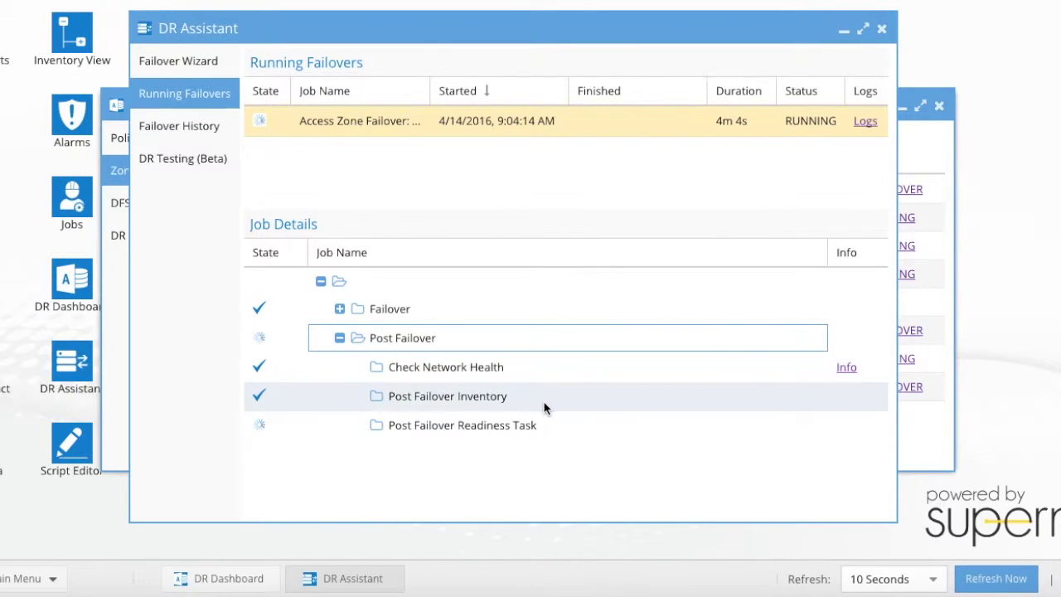
{"action": "left_click", "coordinate": [867, 123]}
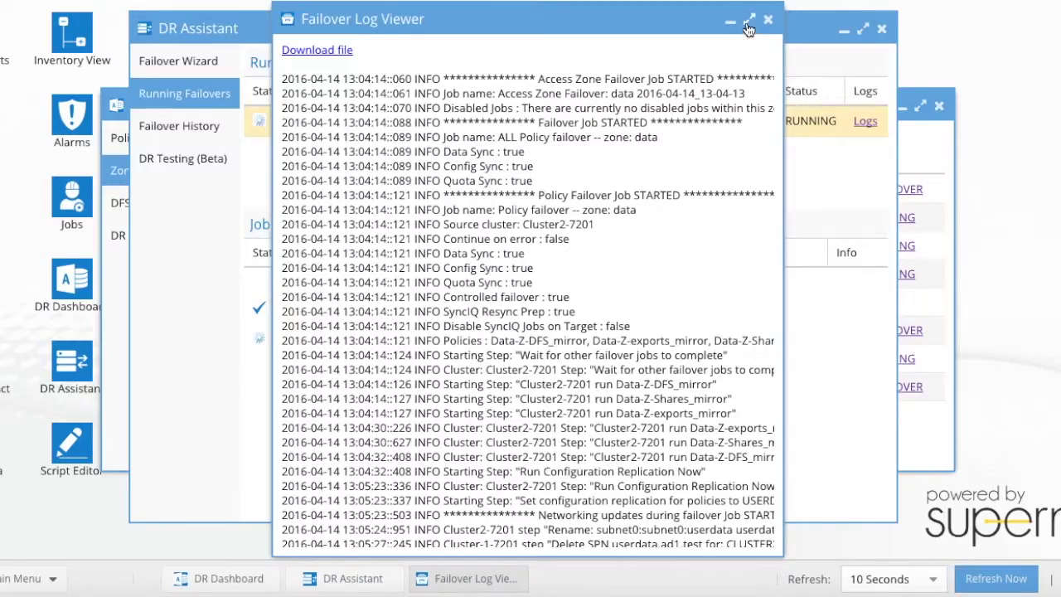
- Highlight the remount.sh execution, found zonename and remount result lines in the full-screen failover log
{"action": "left_click", "coordinate": [749, 18]}
{"action": "scroll", "coordinate": [683, 272], "scroll_direction": "down", "scroll_amount": 10}
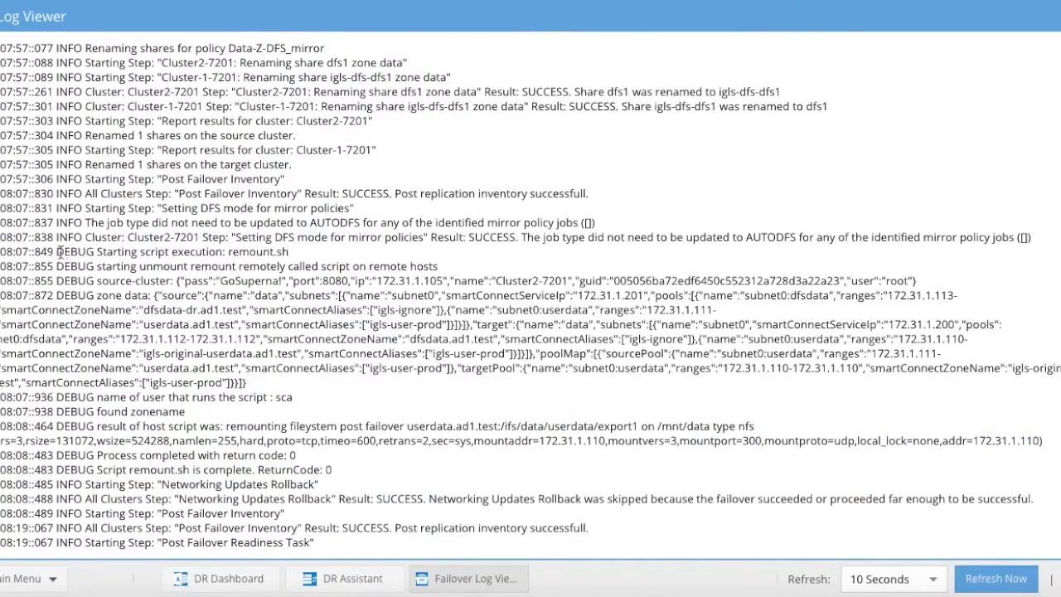
{"action": "left_click_drag", "start_coordinate": [60, 252], "coordinate": [304, 249]}
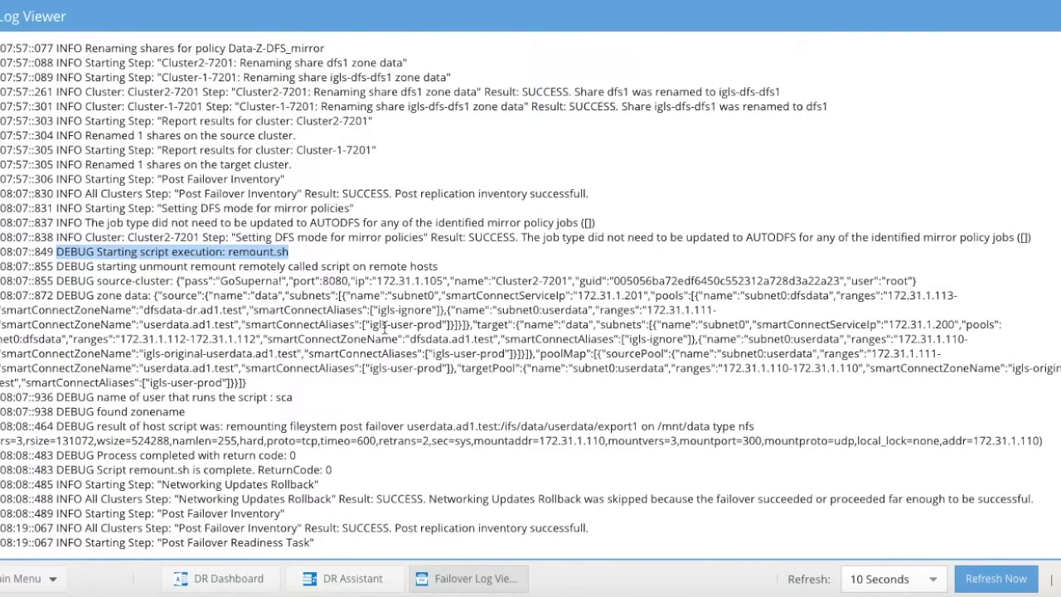
{"action": "left_click_drag", "start_coordinate": [98, 412], "coordinate": [194, 411]}
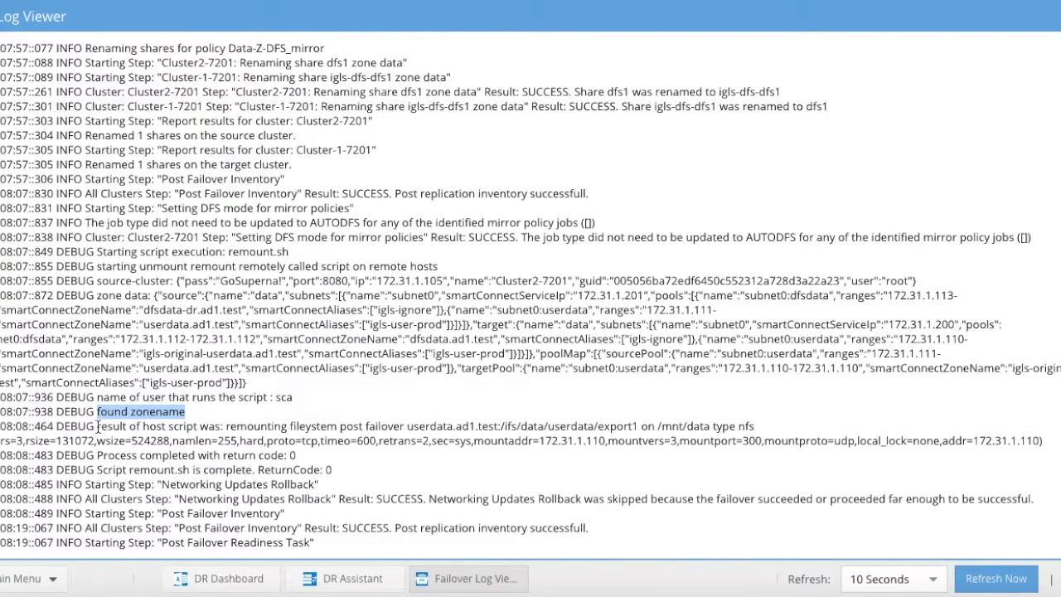
{"action": "left_click_drag", "start_coordinate": [98, 426], "coordinate": [603, 467]}
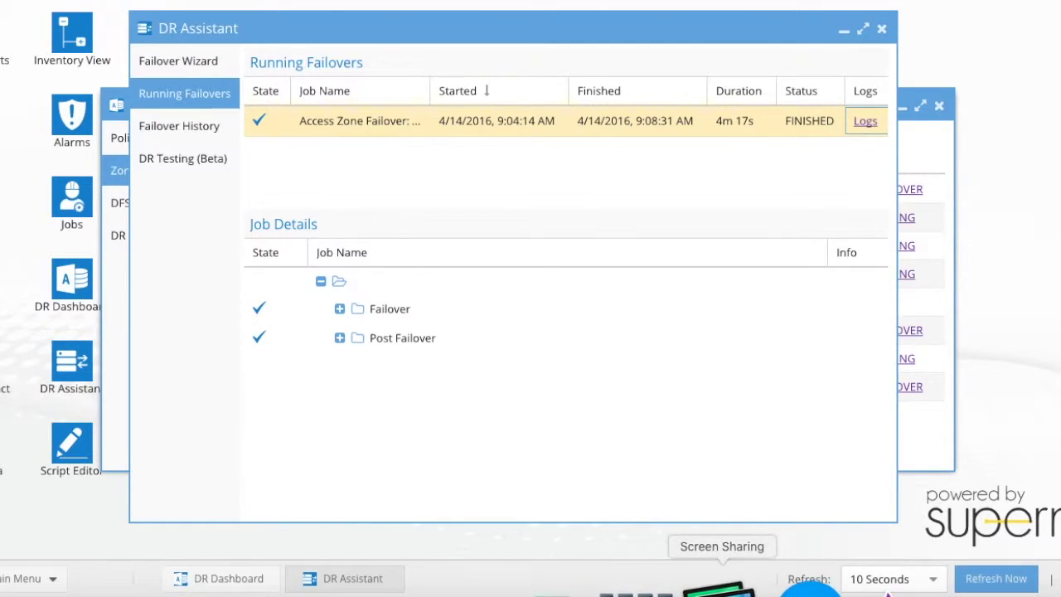
{"action": "left_click", "coordinate": [720, 591]}
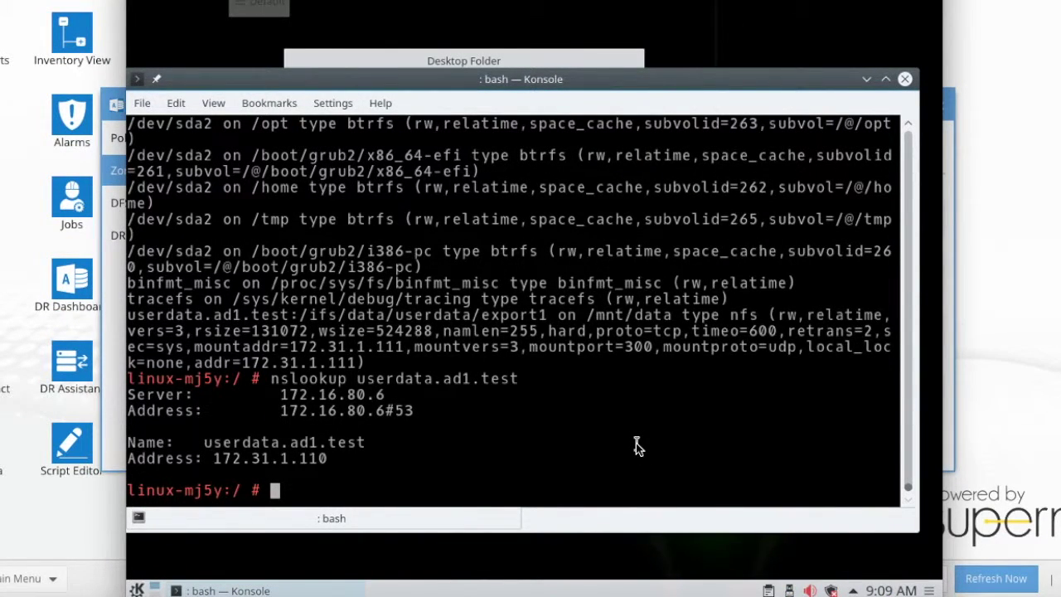
- Confirm the NFS mount with mount, then change into /mnt/data and list its contents
{"action": "type", "text": "mount"}
{"action": "key", "text": "Return"}
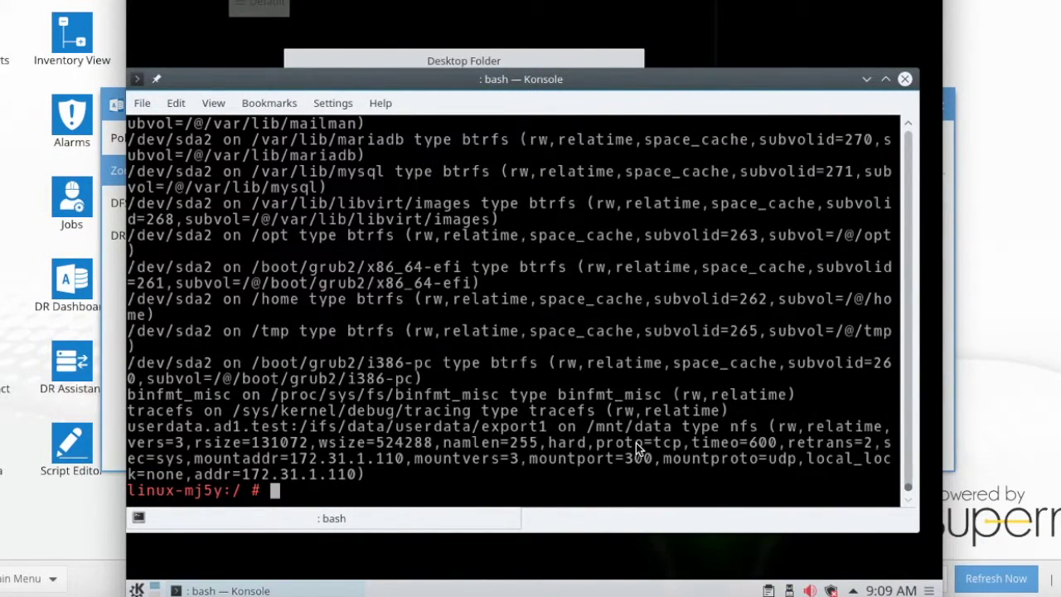
{"action": "type", "text": "cd /mn"}
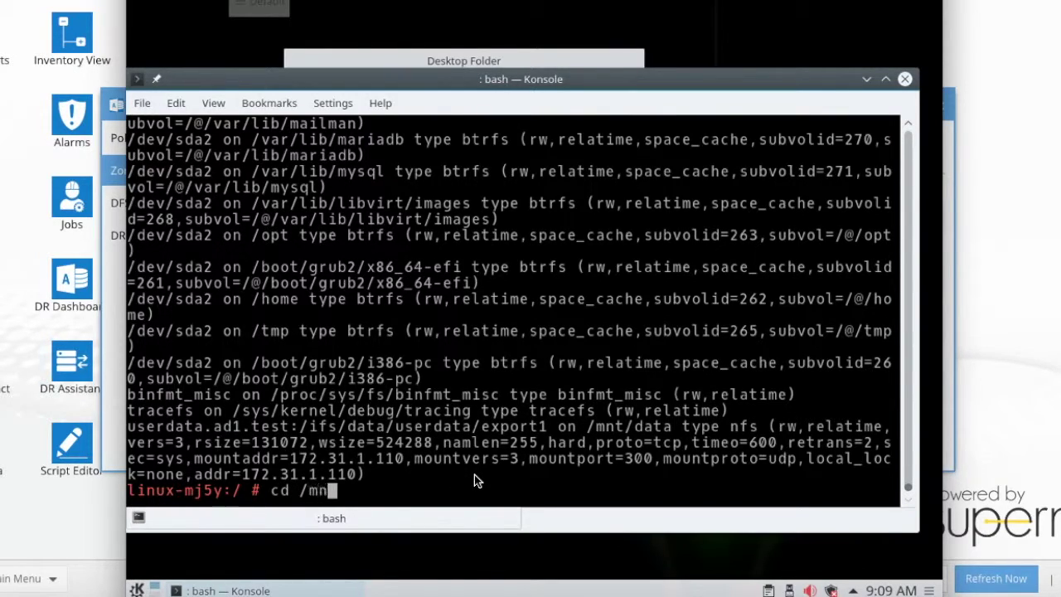
{"action": "type", "text": "t/data"}
{"action": "key", "text": "Return"}
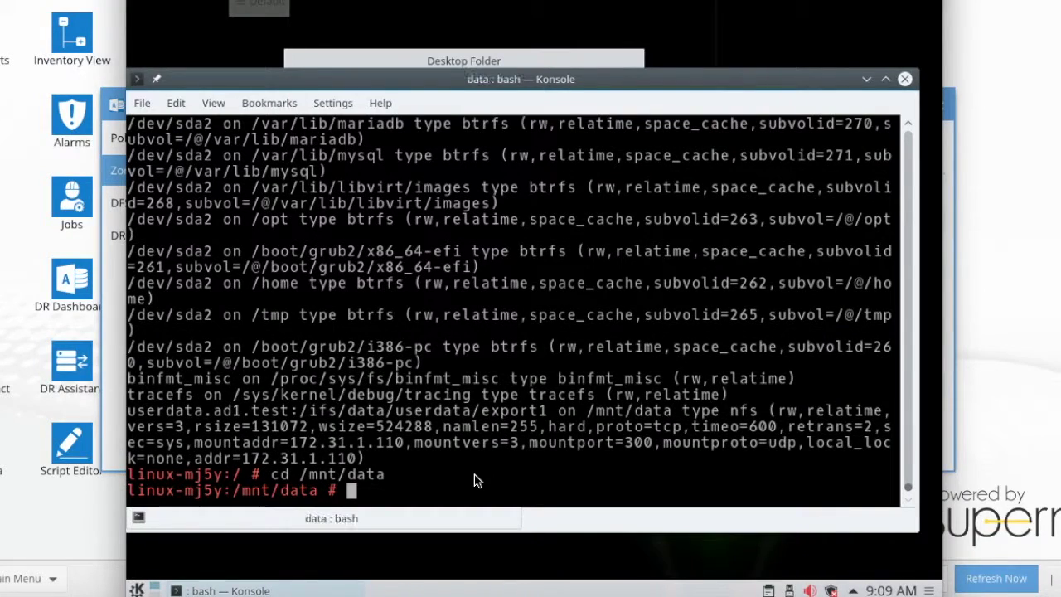
{"action": "type", "text": "ls"}
{"action": "key", "text": "Return"}
- Create a testing1 folder in /mnt/data and list it to confirm it exists
{"action": "type", "text": "mkdir"}
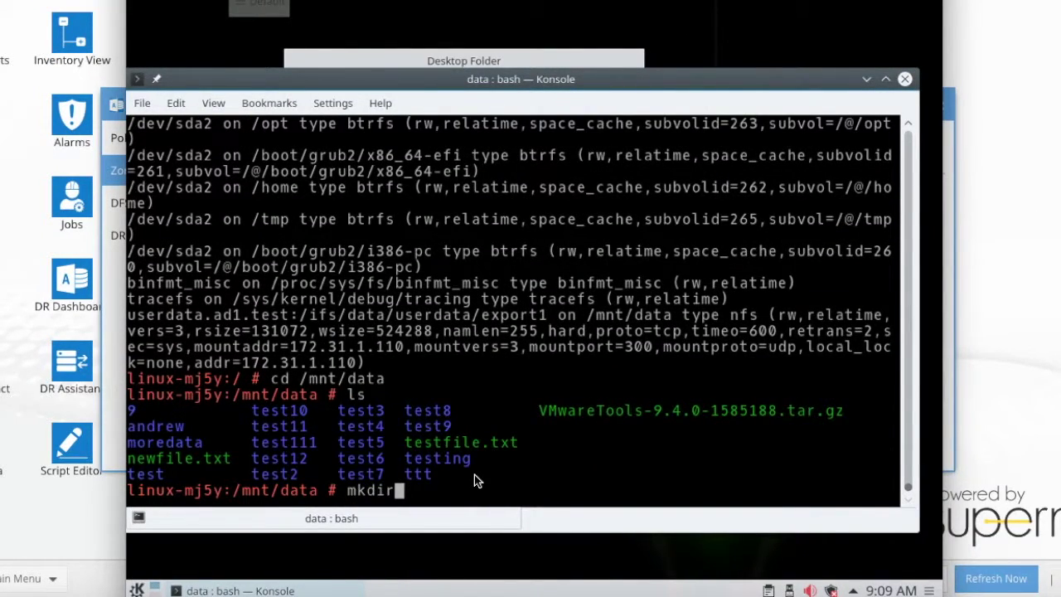
{"action": "type", "text": " testing1"}
{"action": "key", "text": "Return"}
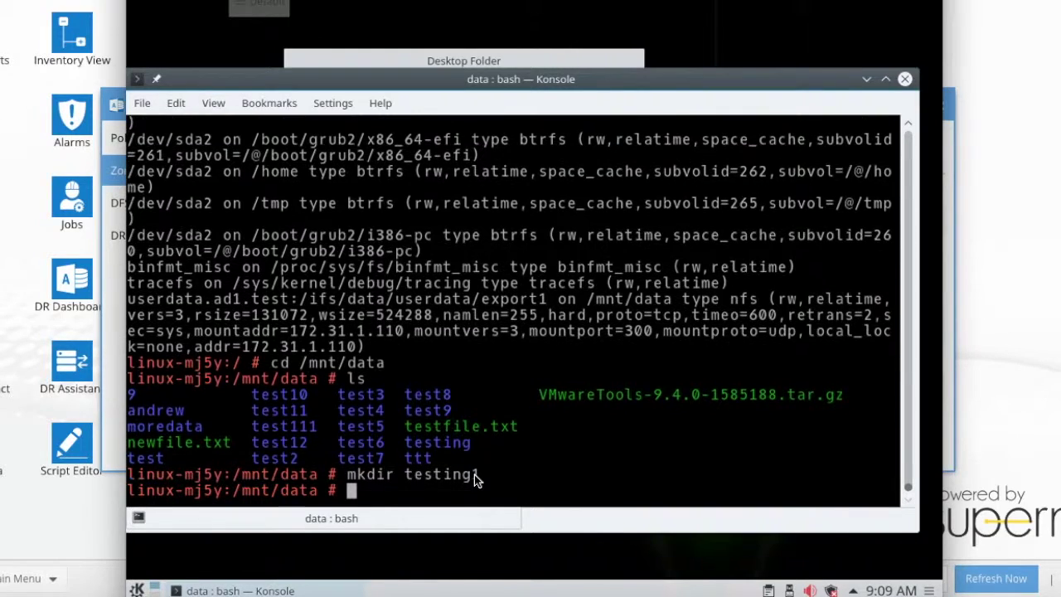
{"action": "type", "text": "ls"}
{"action": "key", "text": "Return"}
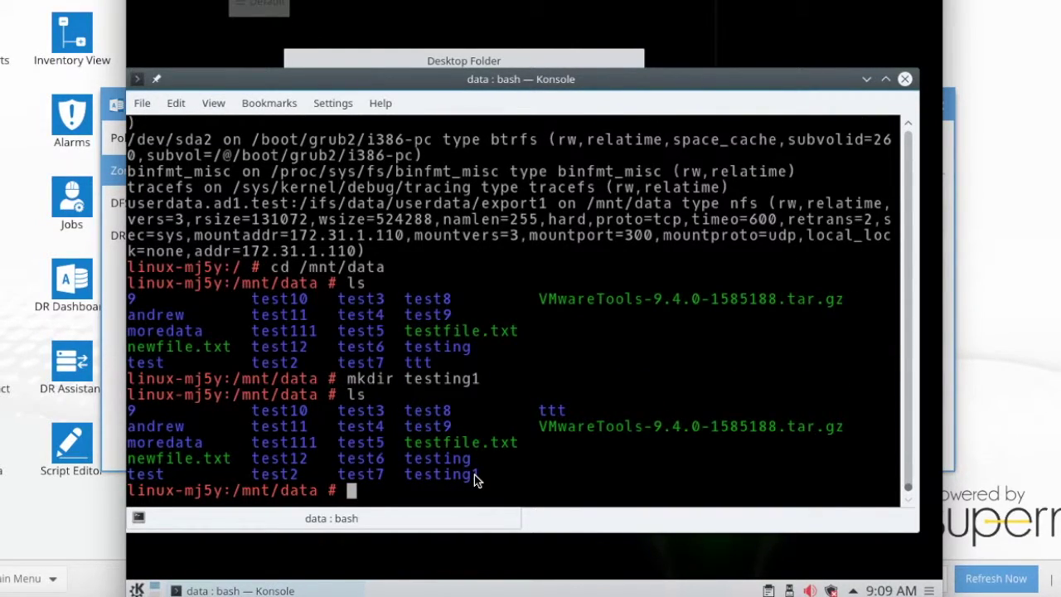